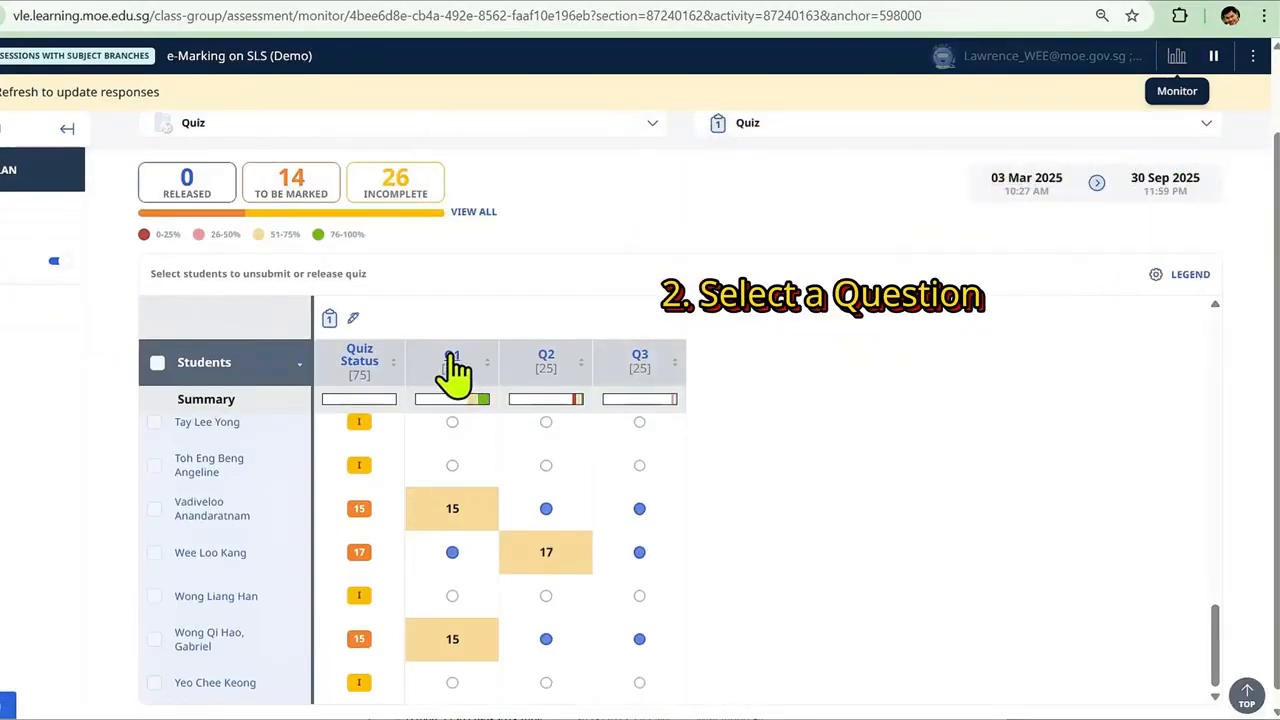
Open question Q1 from the quiz monitoring table and view all student responses to it
left_click(452, 362)
scroll(451, 354, "down", 3)
scroll(300, 418, "up", 2)
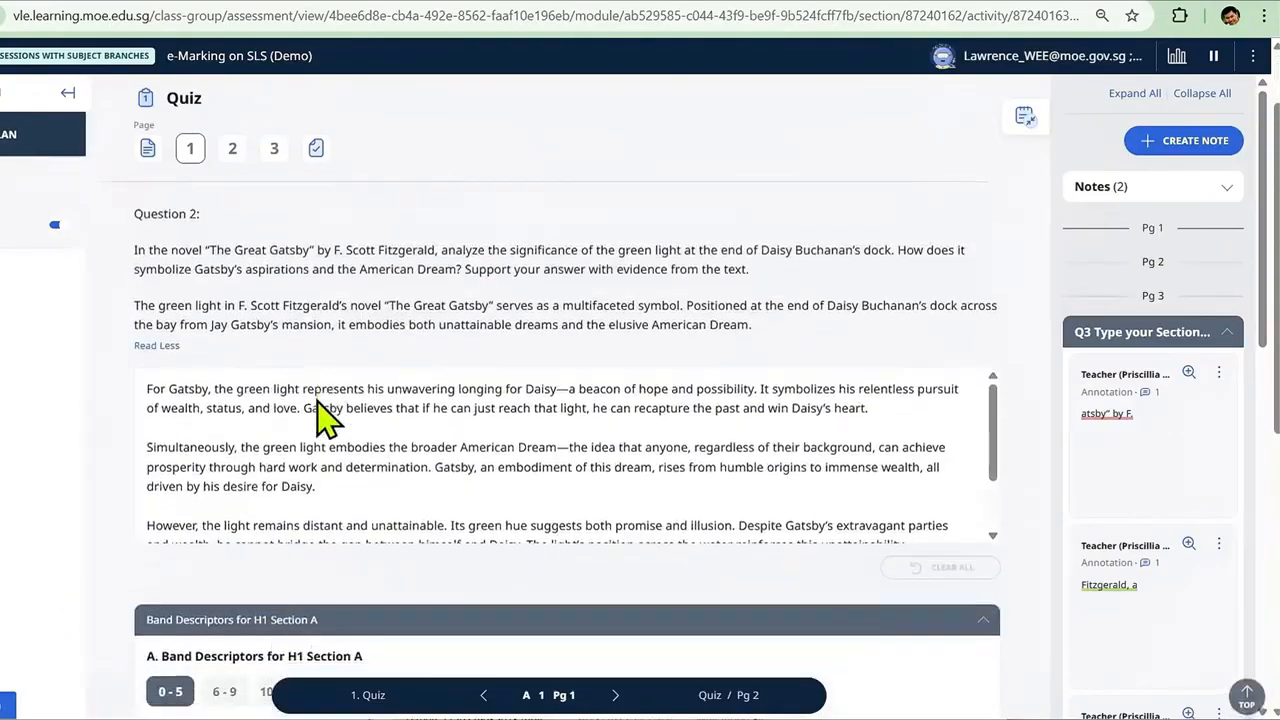
scroll(450, 420, "down", 2)
scroll(470, 420, "down", 4)
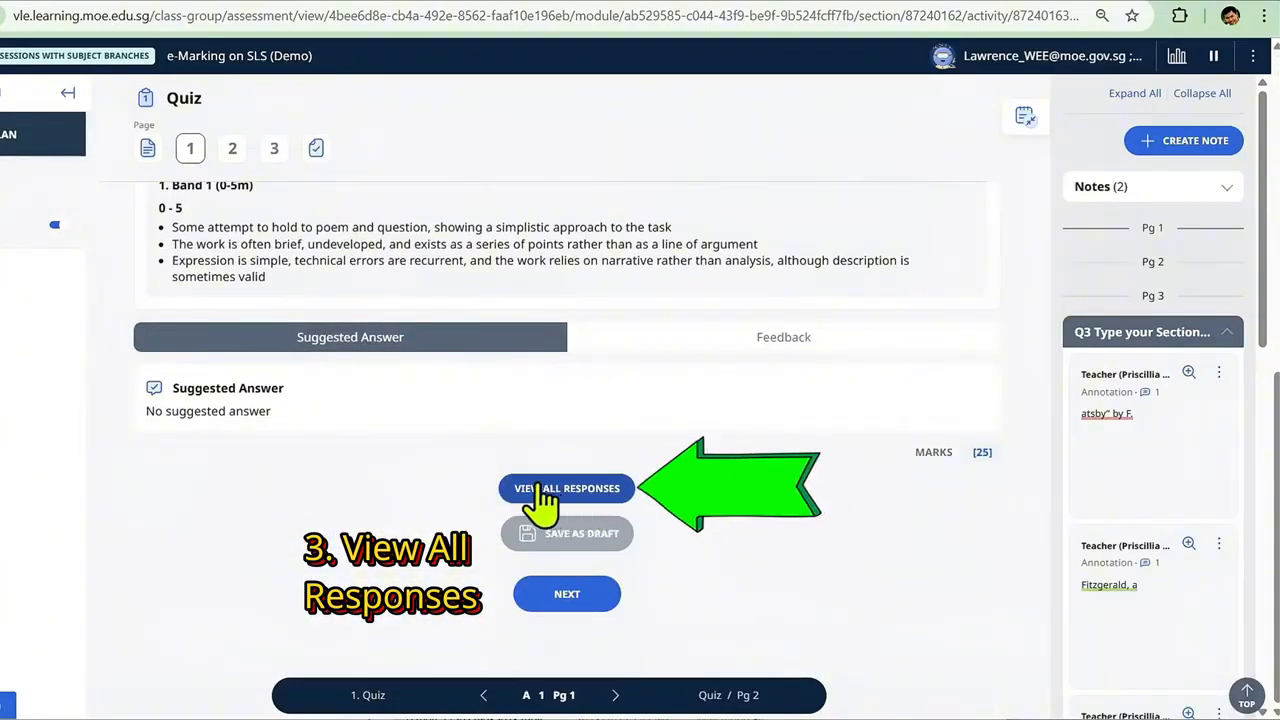
left_click(560, 488)
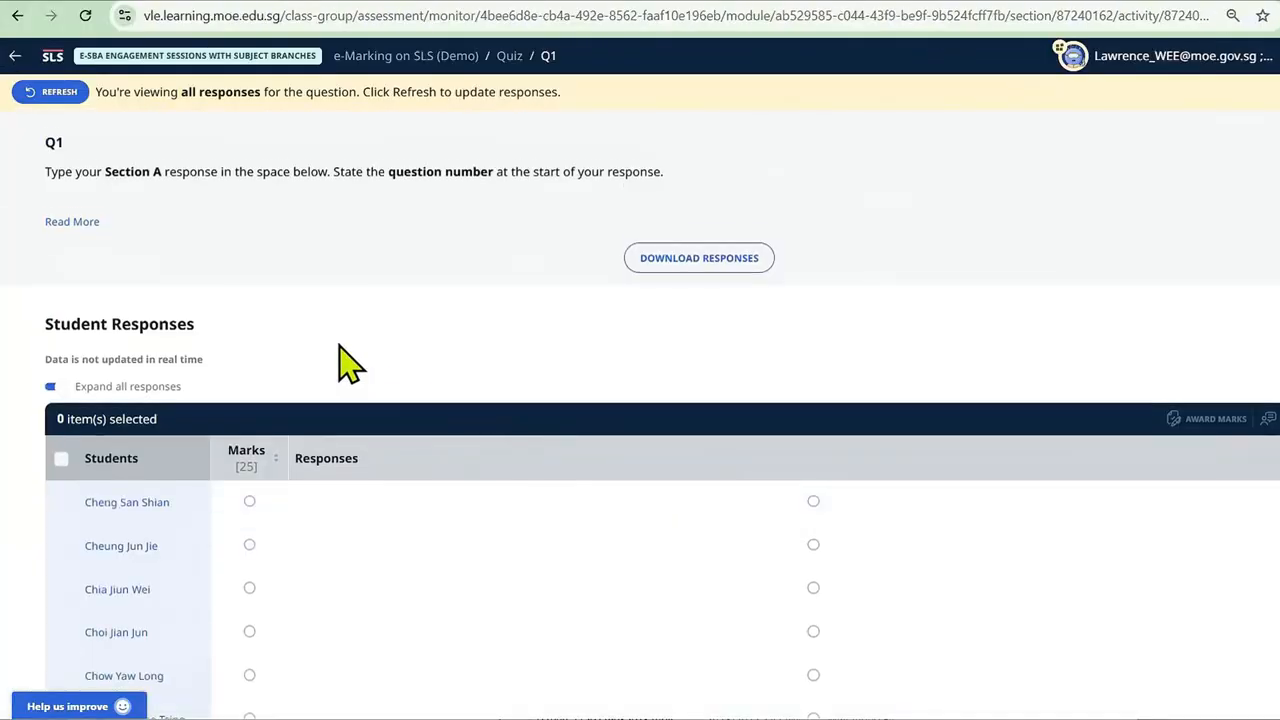
Select two students with already marked Q1 responses from the Student Responses list
scroll(343, 360, "down", 2)
scroll(343, 360, "down", 2)
scroll(271, 443, "down", 2)
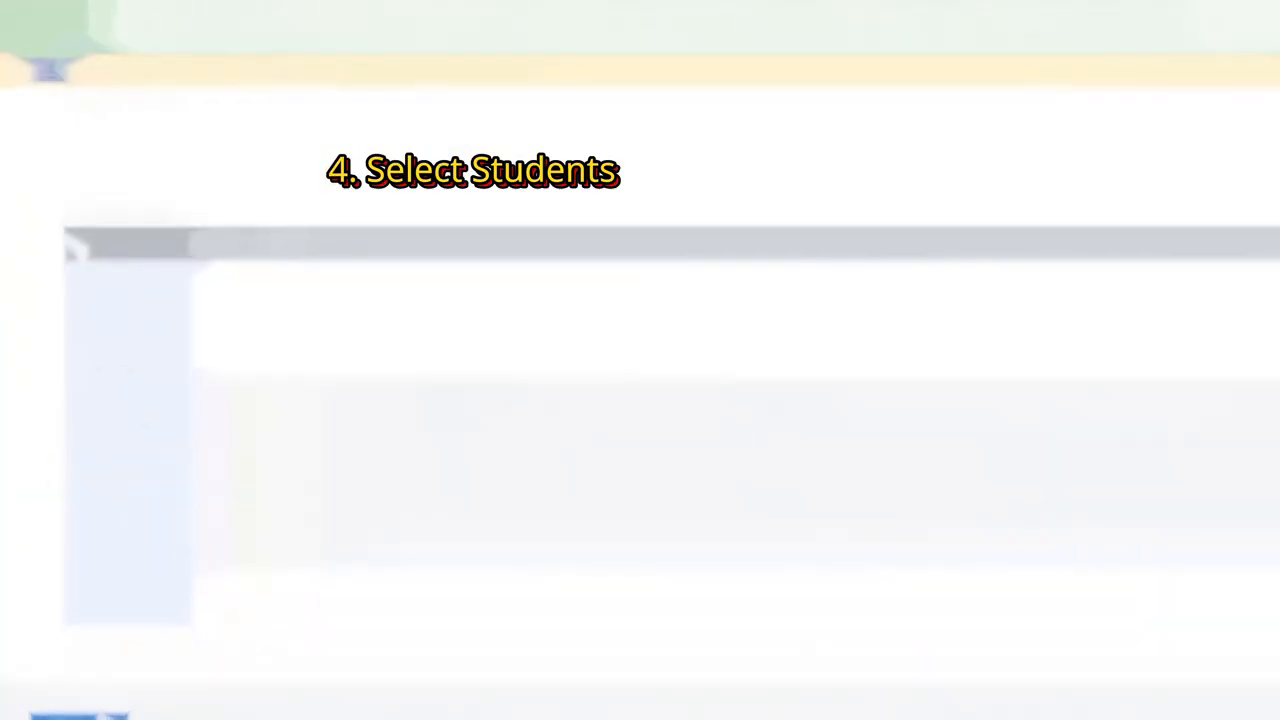
left_click(57, 375)
scroll(80, 470, "down", 3)
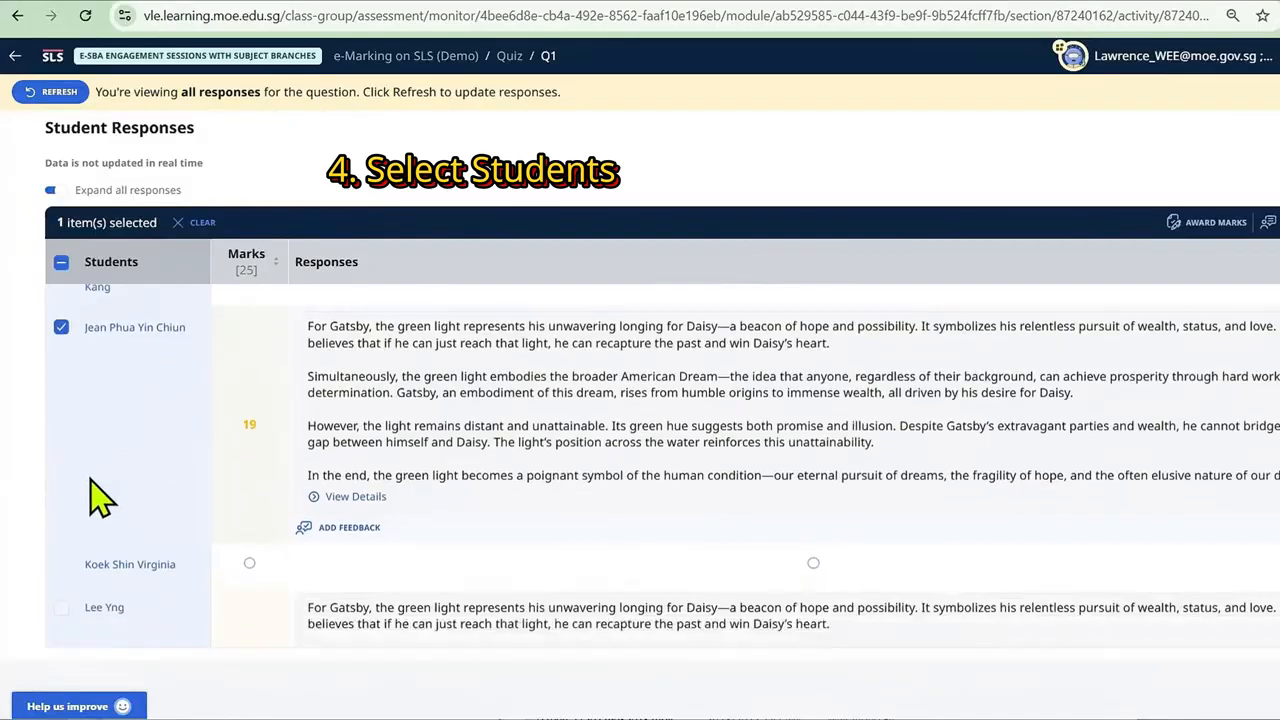
left_click(60, 470)
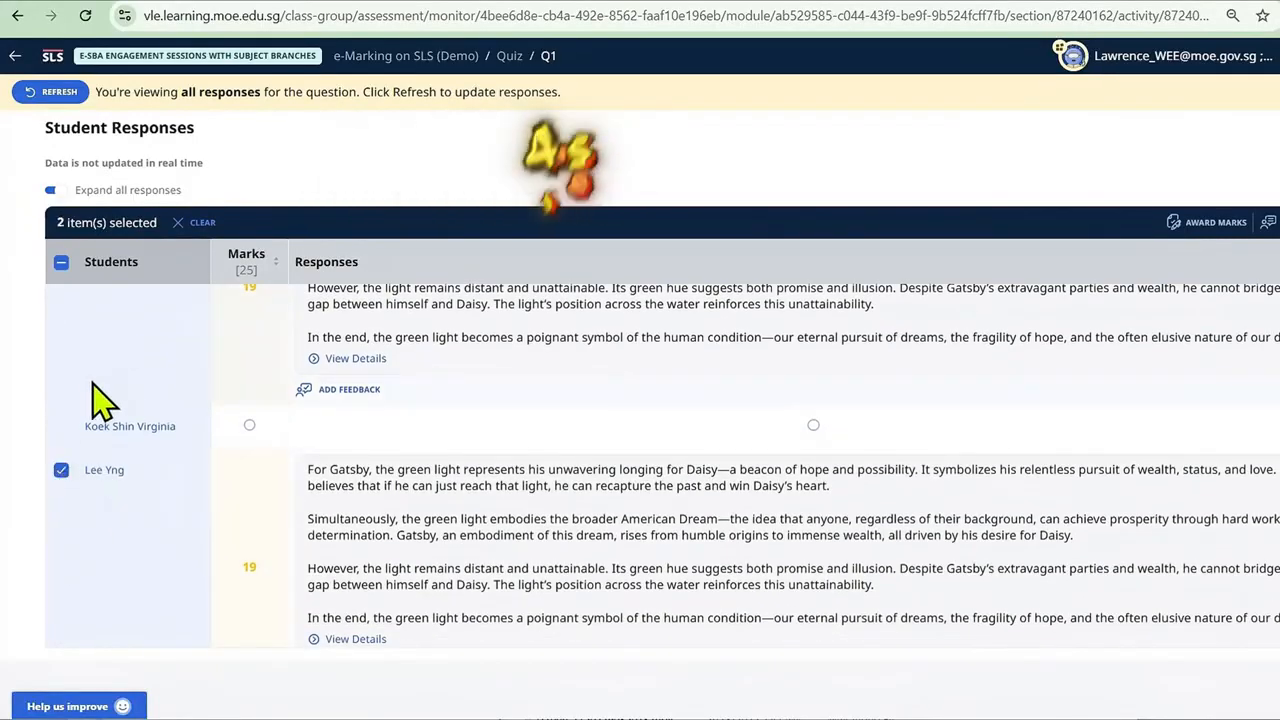
scroll(90, 400, "up", 2)
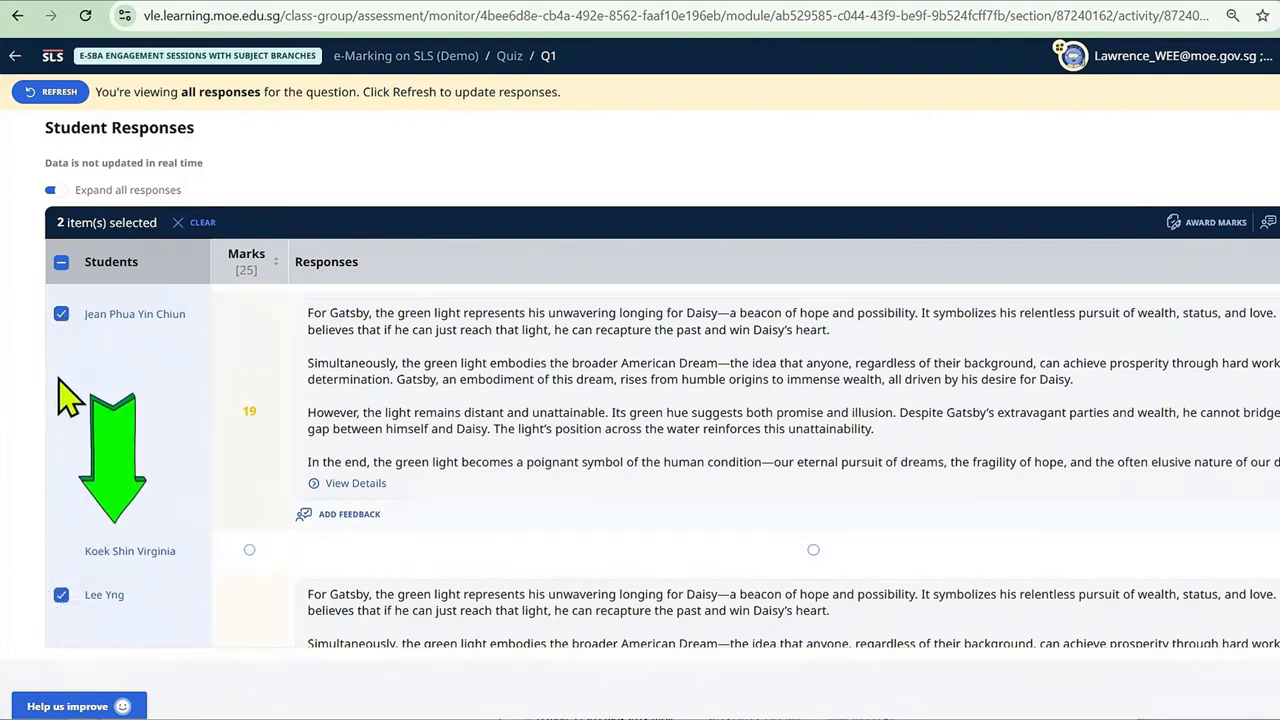
scroll(268, 556, "down", 2)
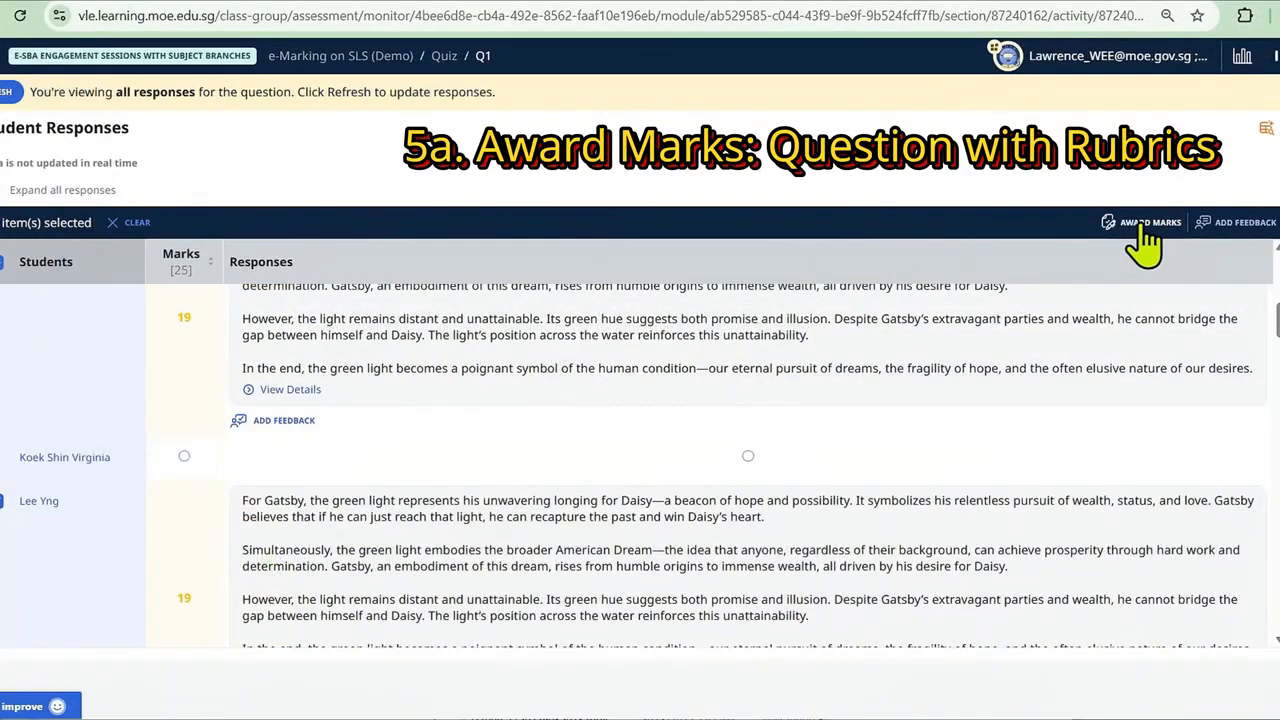
Set the selected students' marks to 23 under Band Descriptors for H1 Section A, and start the teacher's criterion feedback
left_click(1145, 226)
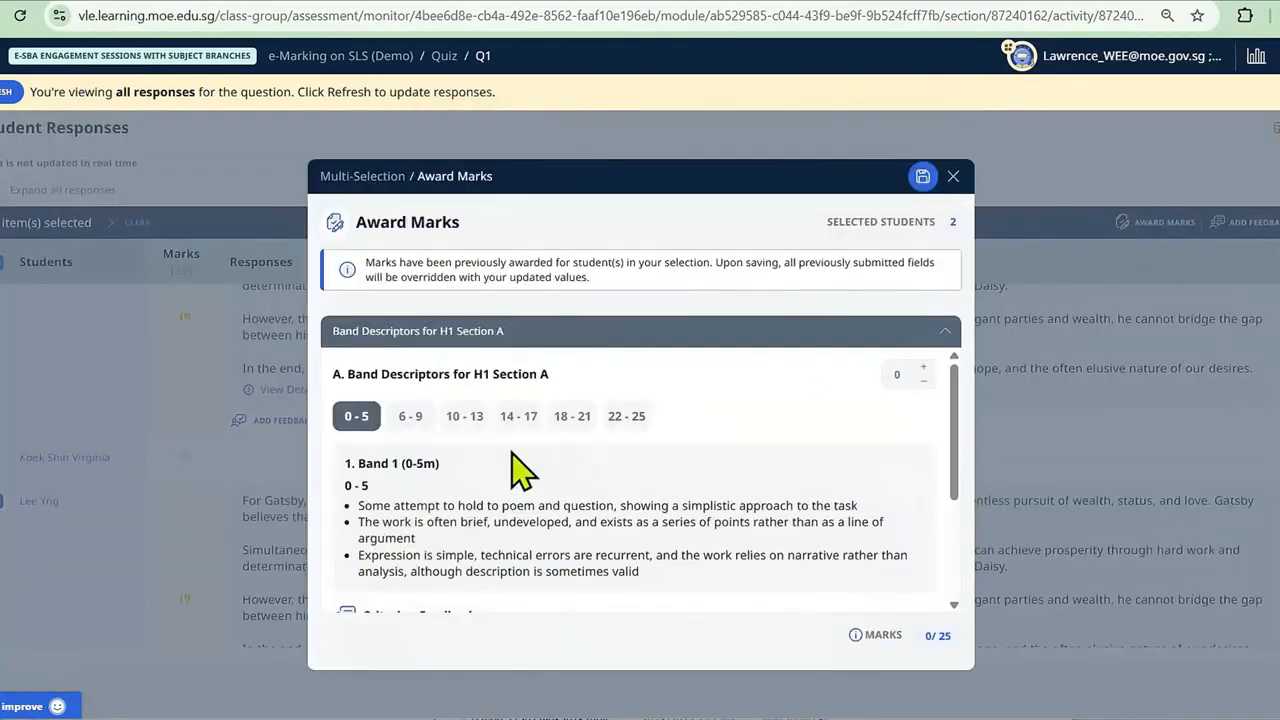
scroll(670, 515, "down", 2)
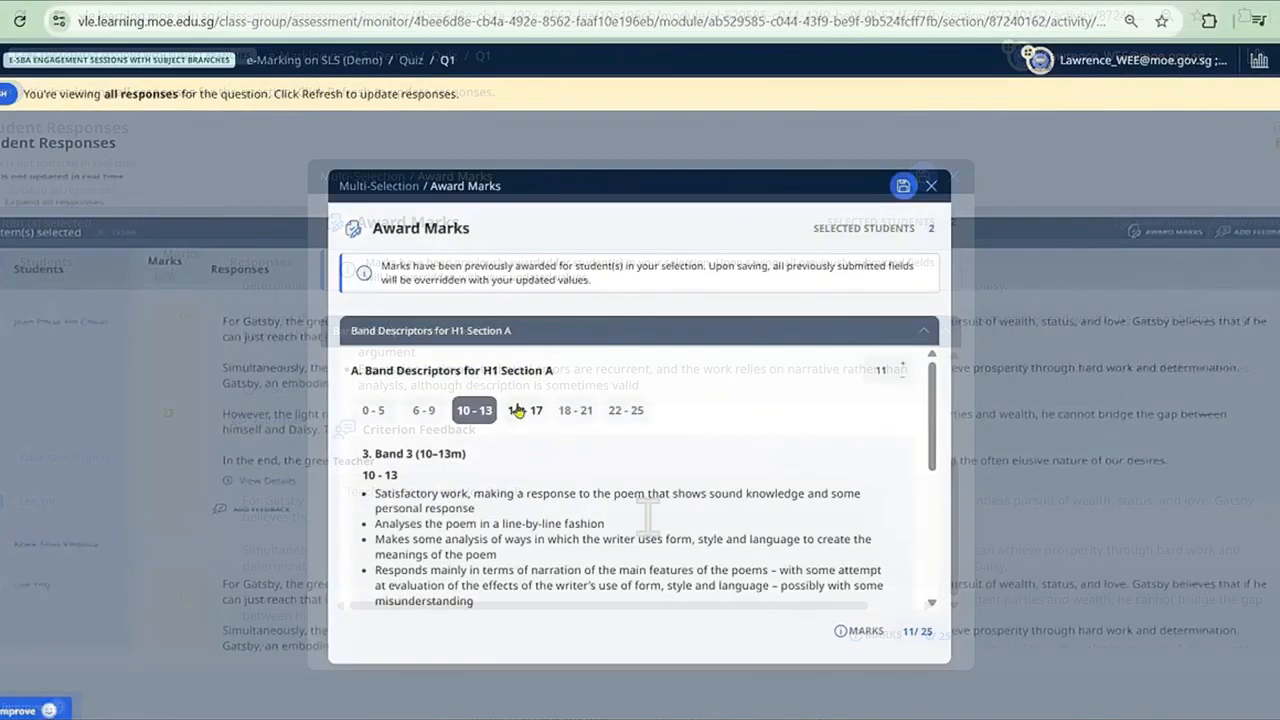
left_click(525, 410)
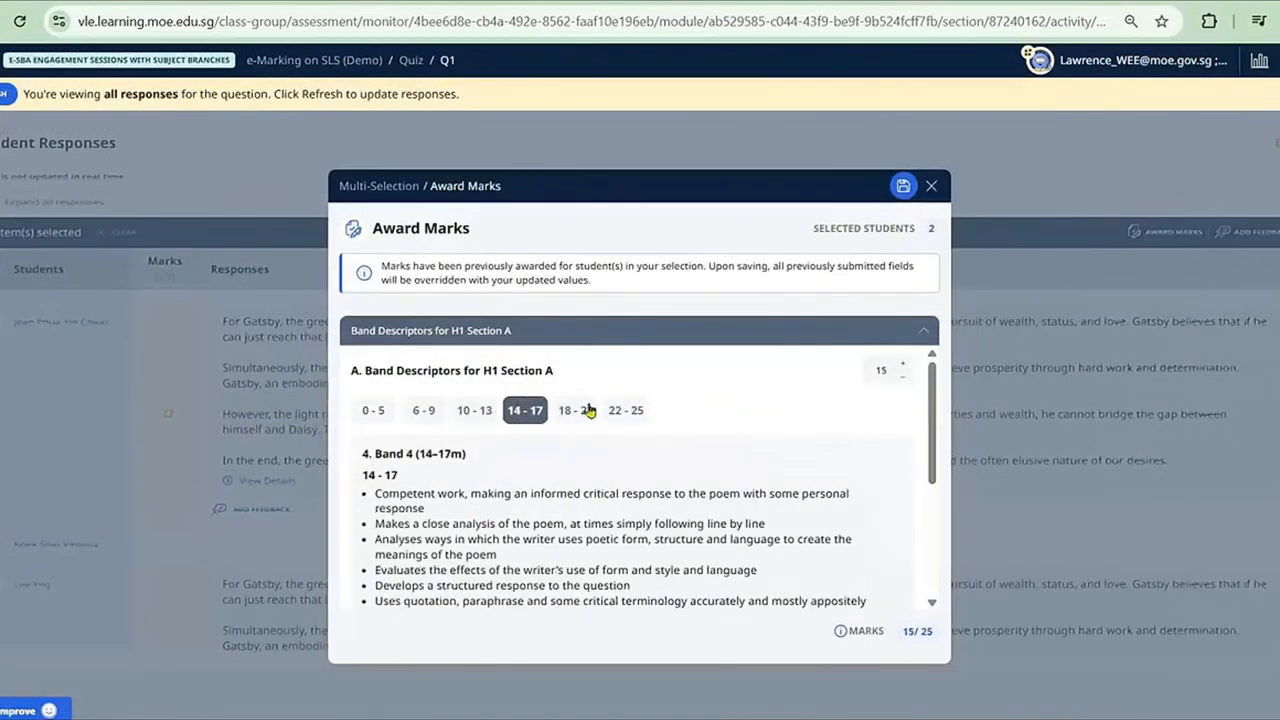
left_click(904, 366)
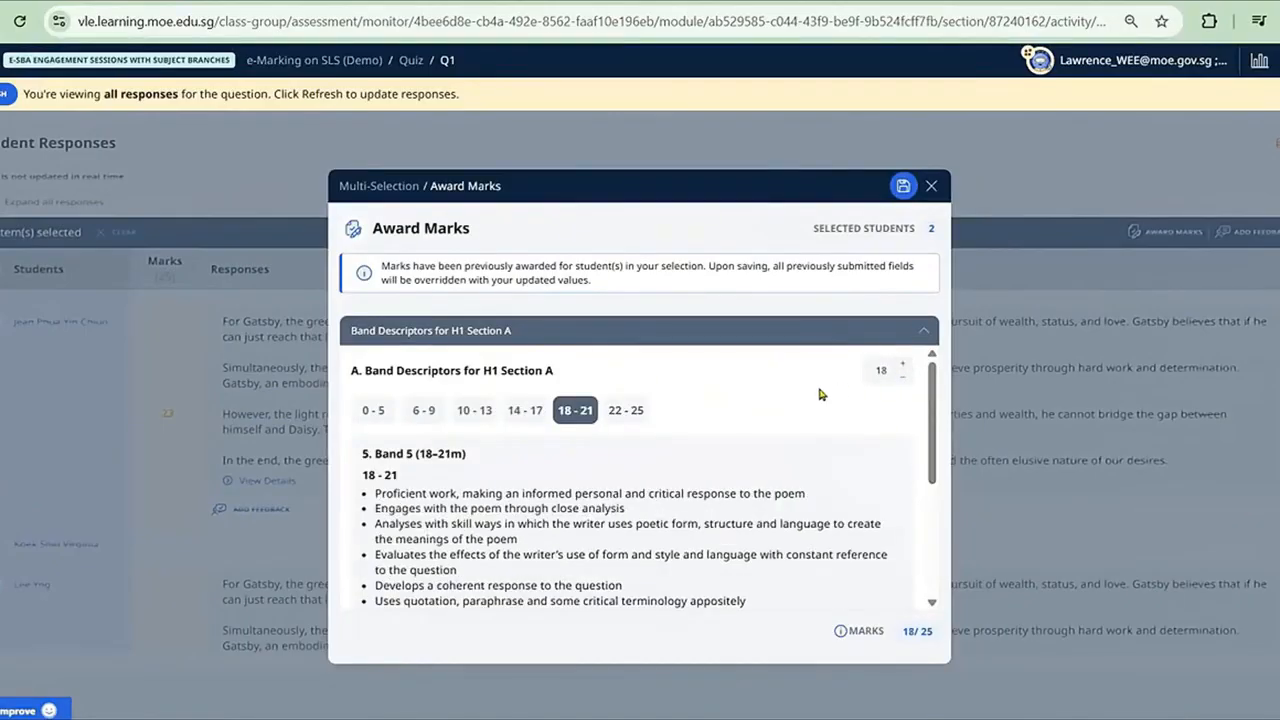
left_click(902, 366)
left_click(902, 366)
left_click(902, 366)
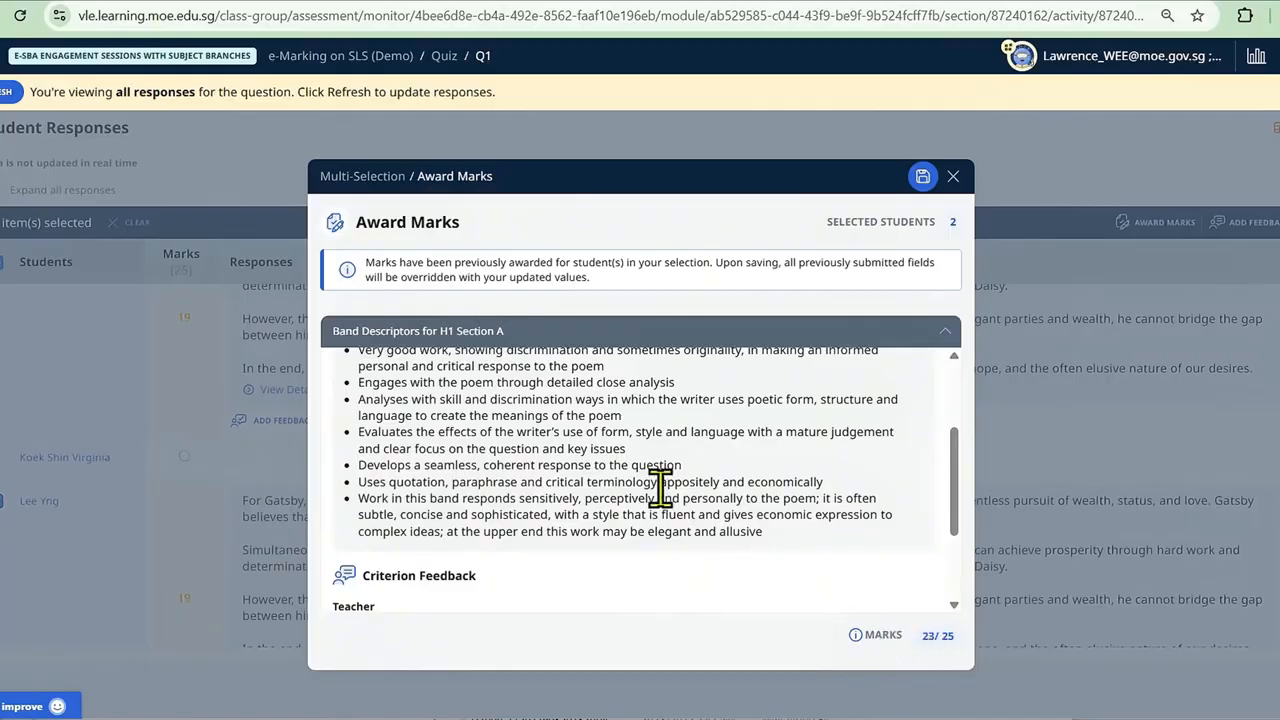
scroll(663, 486, "down", 2)
left_click(420, 500)
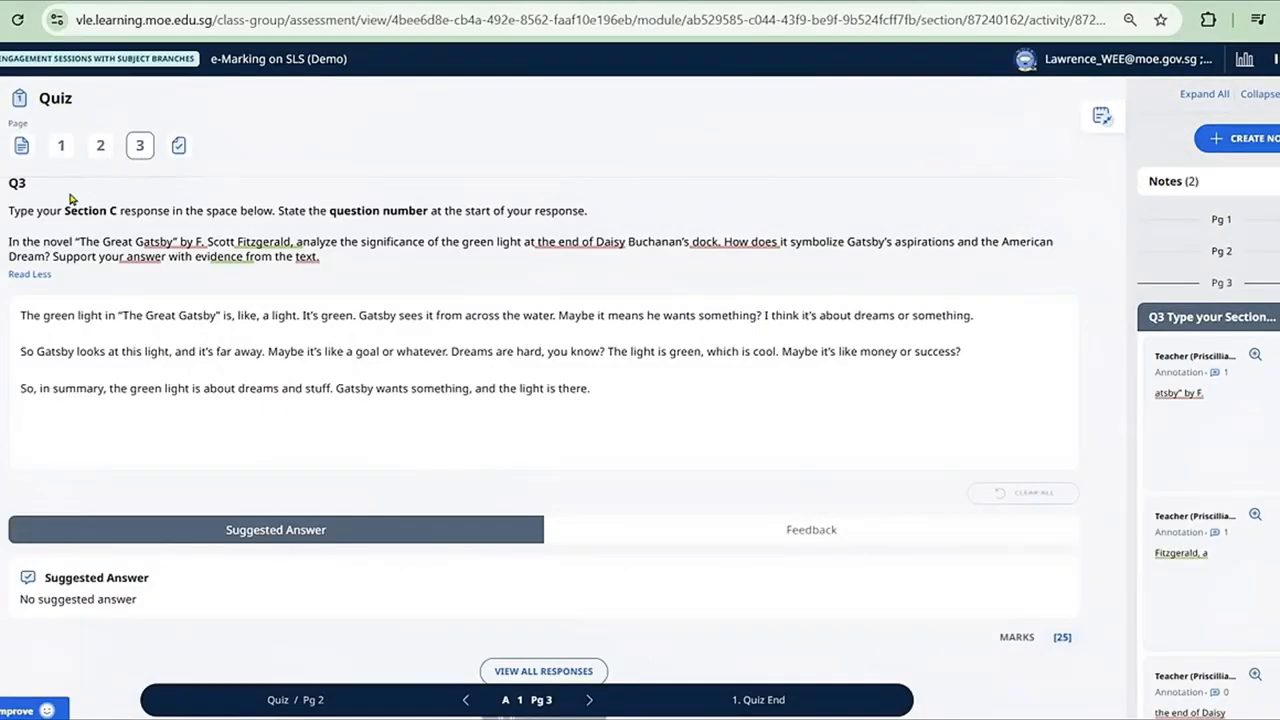
Review question Q3 on page 3 of the quiz and view all student responses to it
scroll(360, 478, "down", 1)
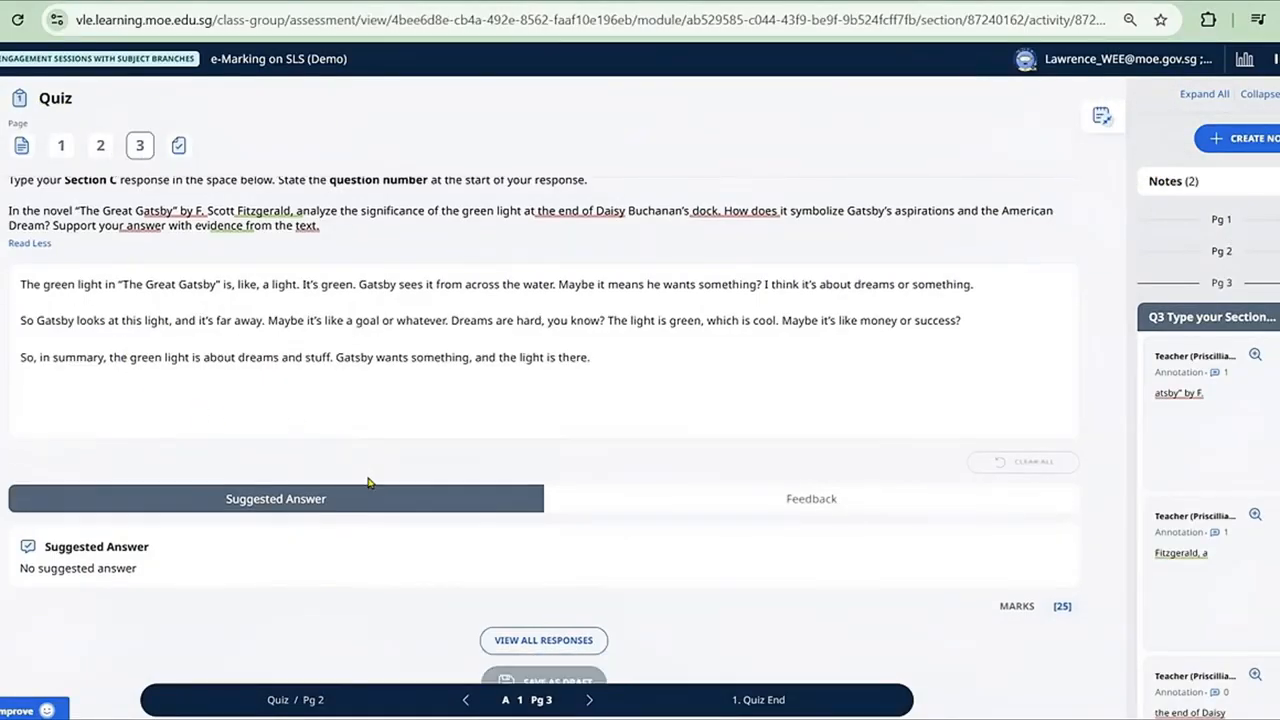
scroll(530, 555, "up", 2)
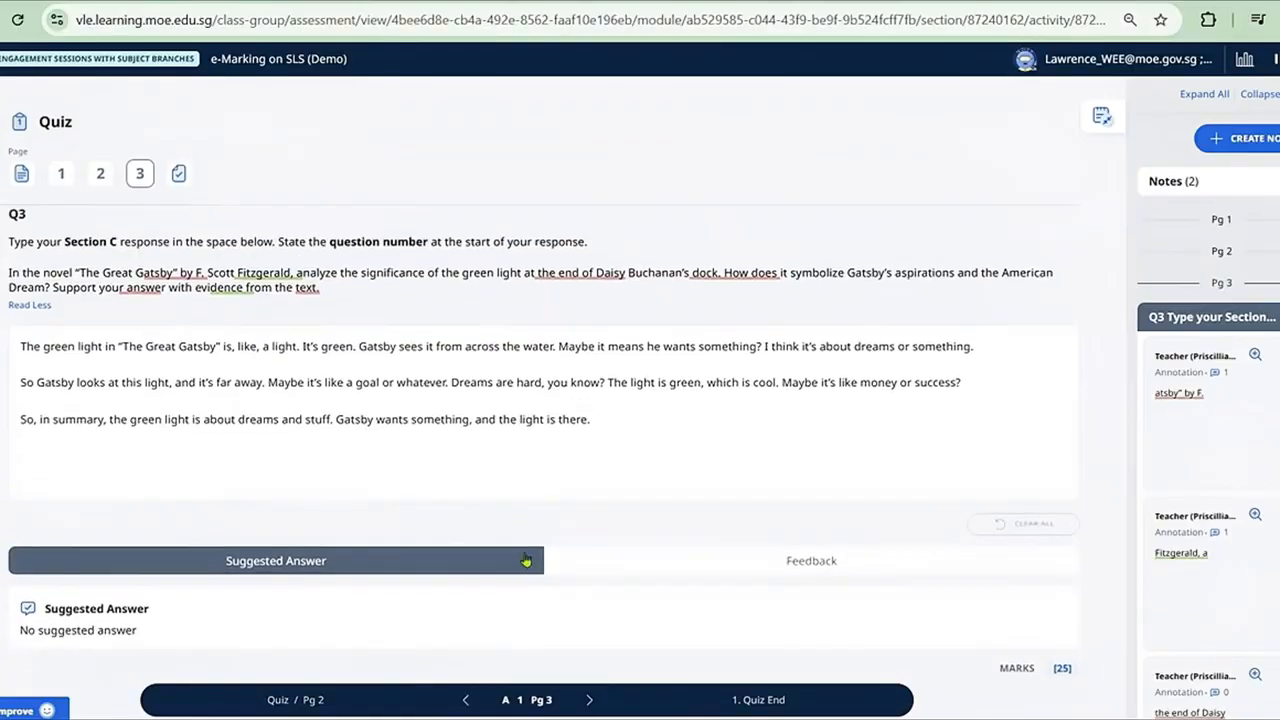
scroll(535, 600, "down", 2)
left_click(543, 641)
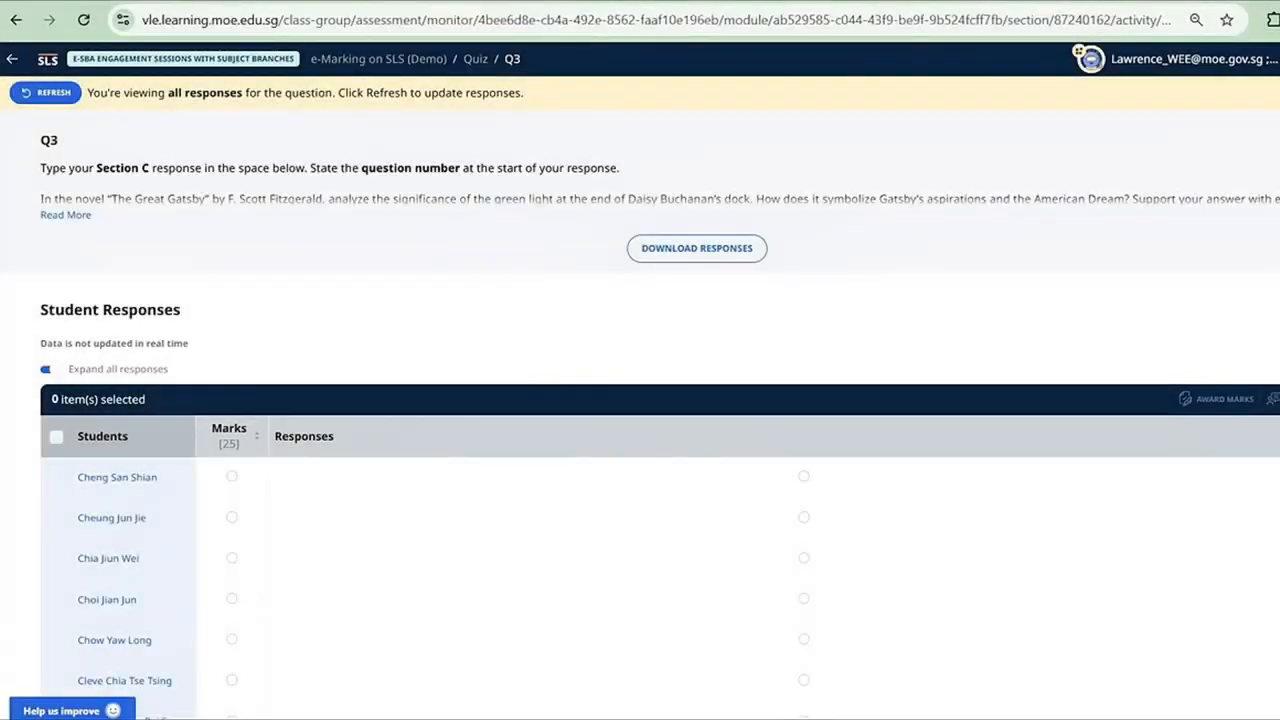
Select two students with submitted but unmarked Q3 responses from the Student Responses list
scroll(640, 440, "down", 2)
scroll(476, 446, "down", 10)
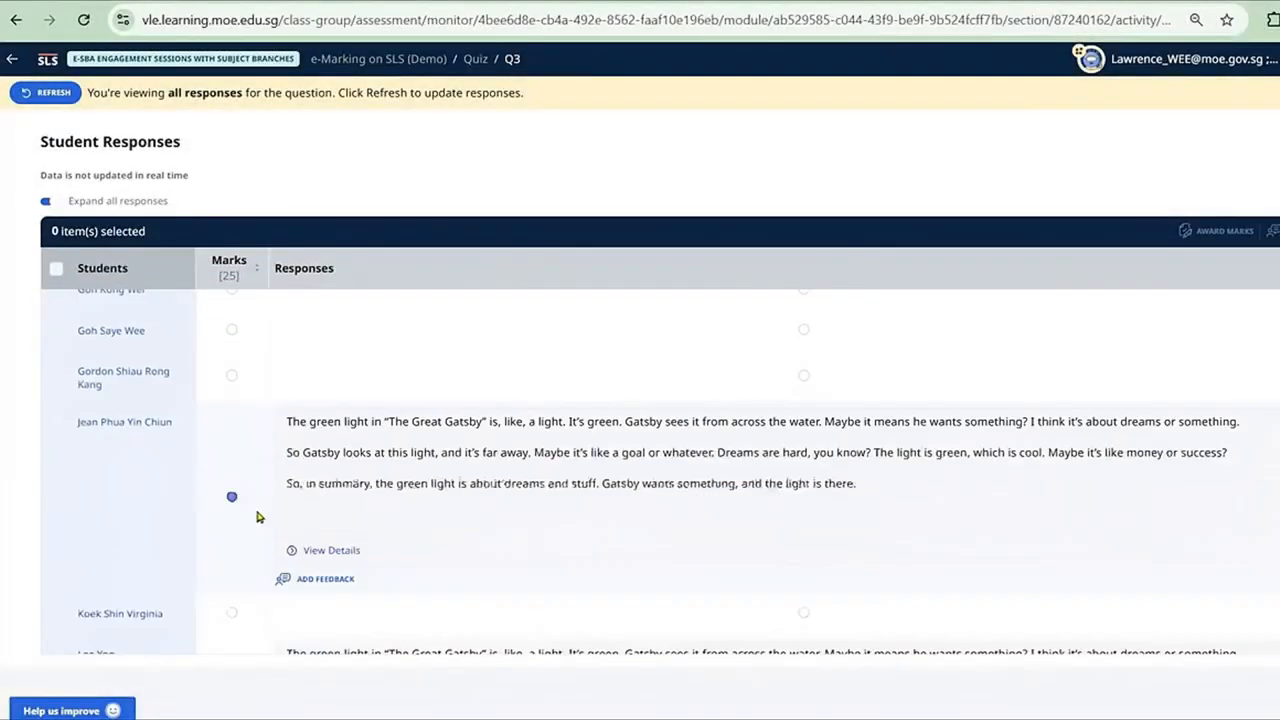
scroll(183, 515, "down", 2)
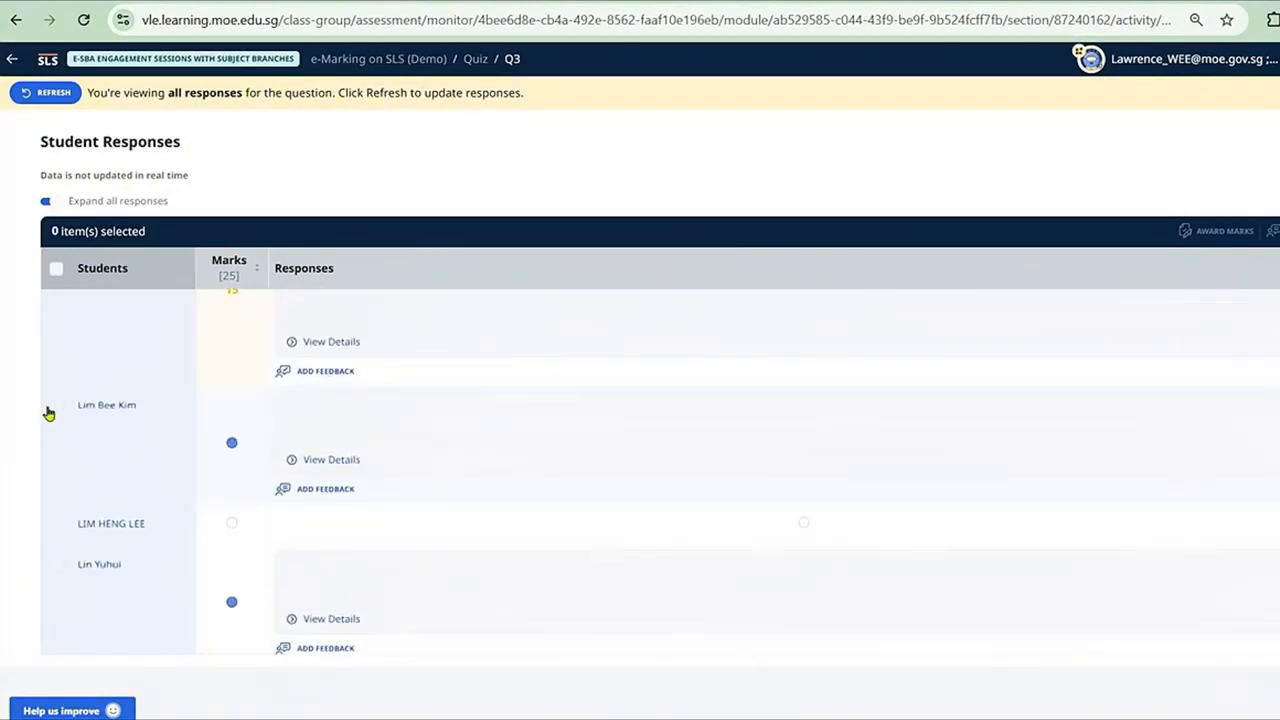
left_click(56, 406)
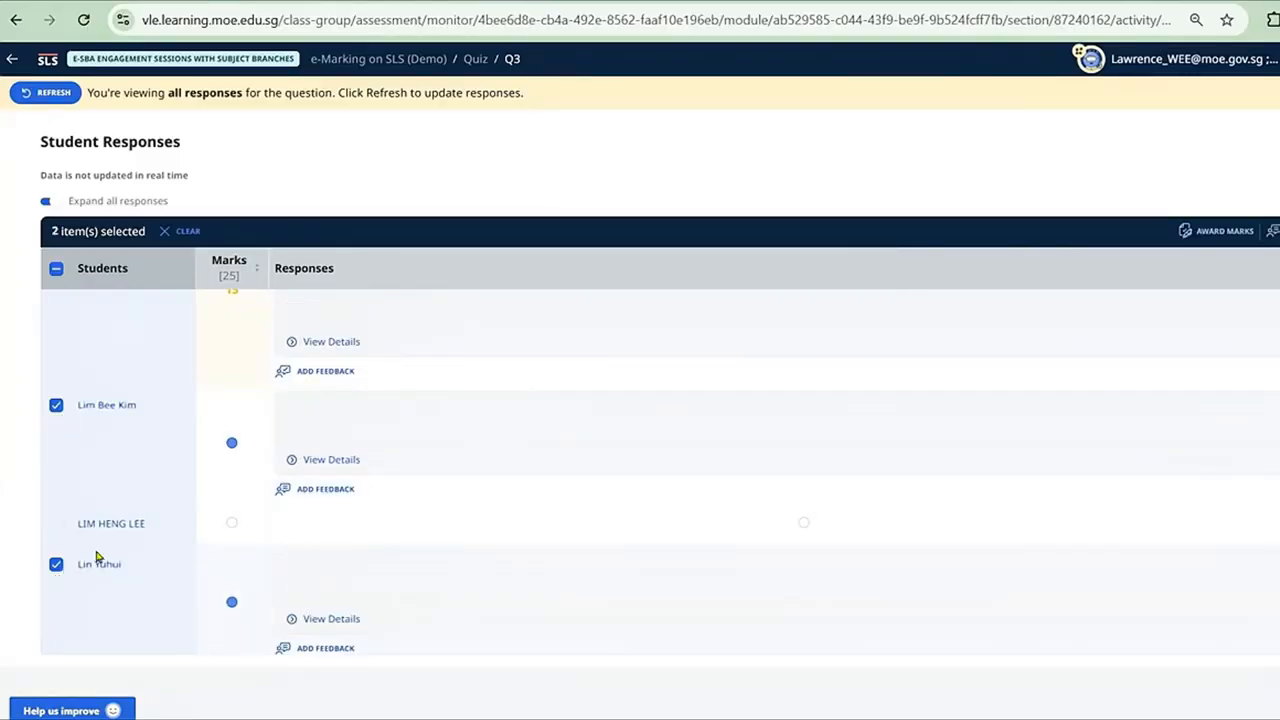
Award 11 out of 25 marks to the two selected students for Q3 and save the marks
left_click(1222, 231)
left_click(587, 402)
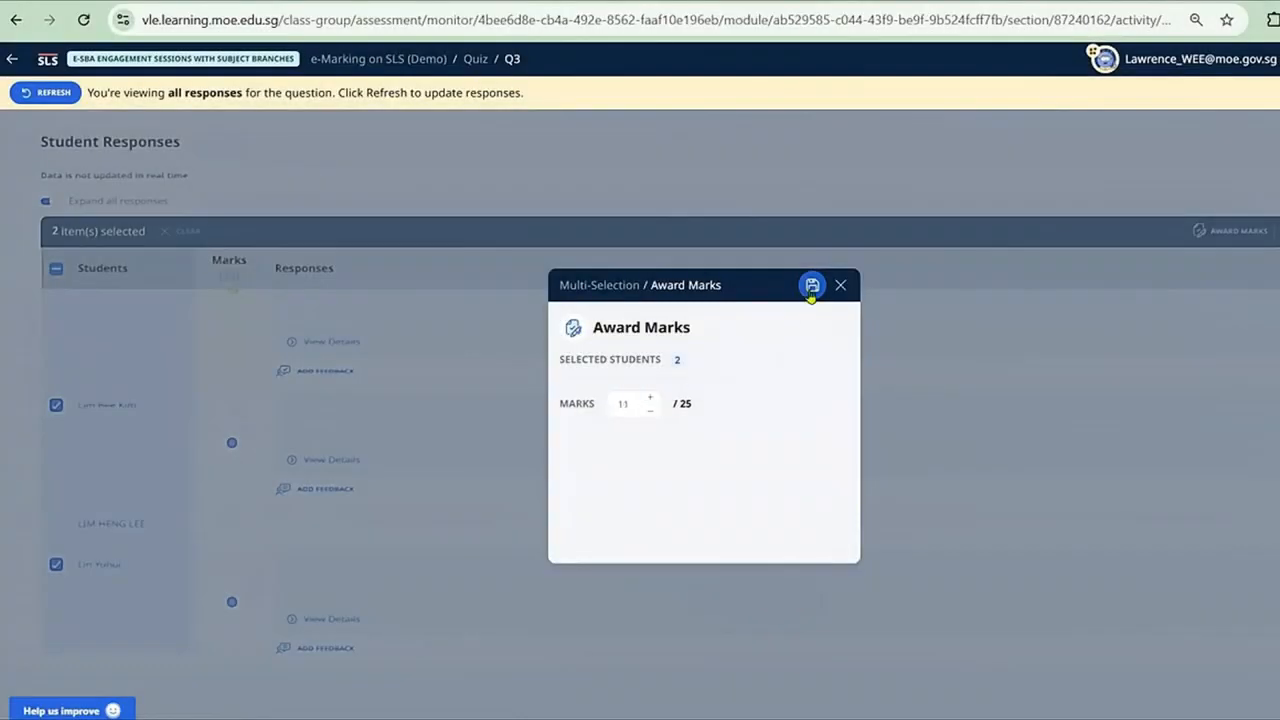
left_click(813, 287)
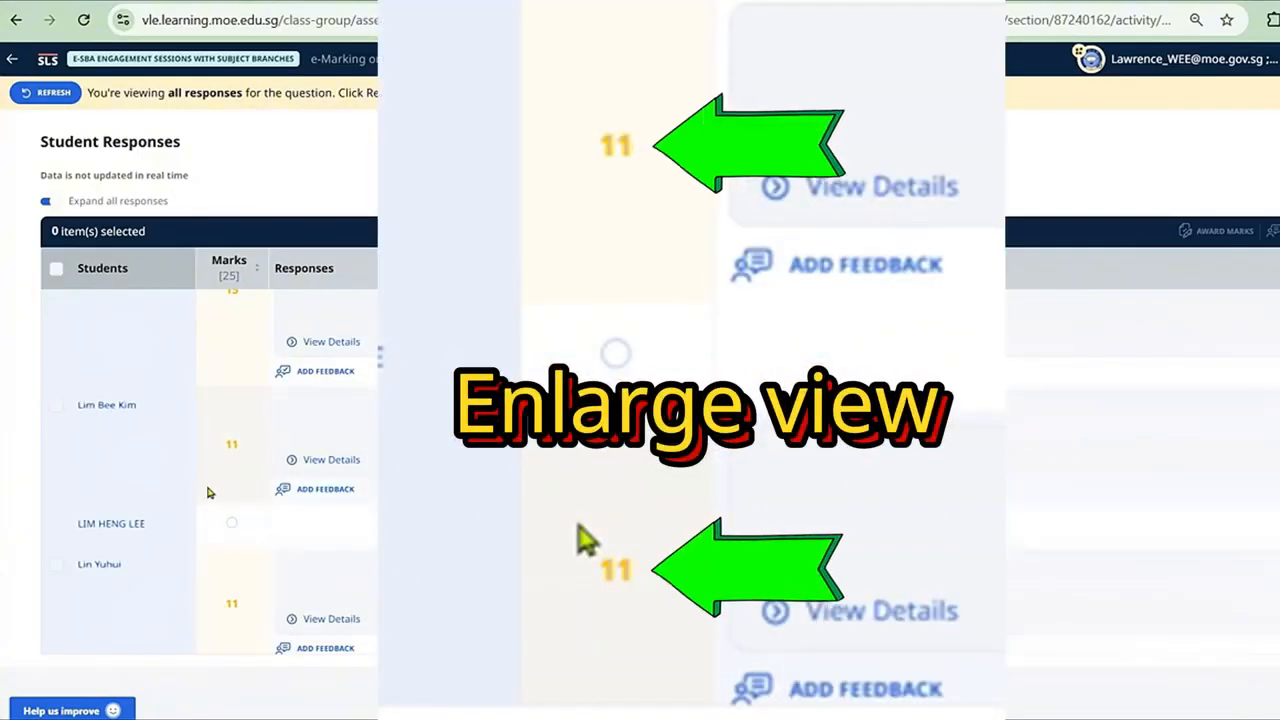
left_click(57, 405)
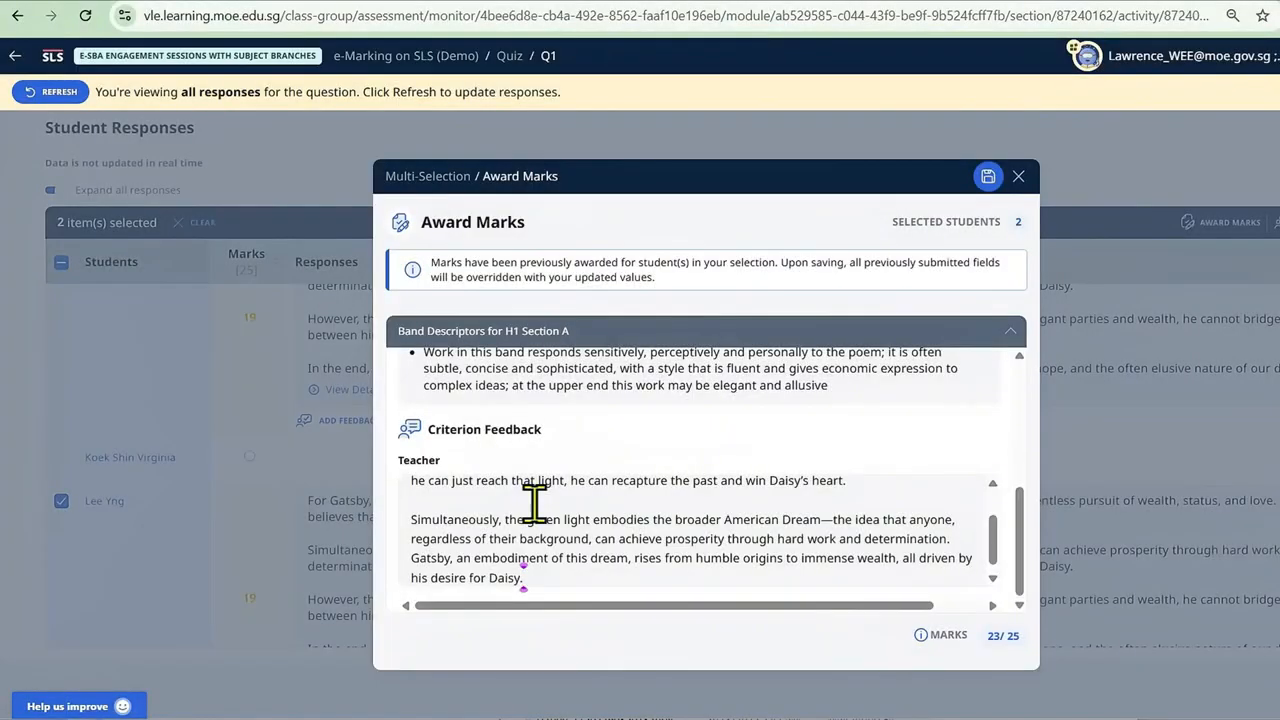
Review the teacher's criterion feedback for Q1 and save it with the marks for both selected students
scroll(897, 561, "down", 1)
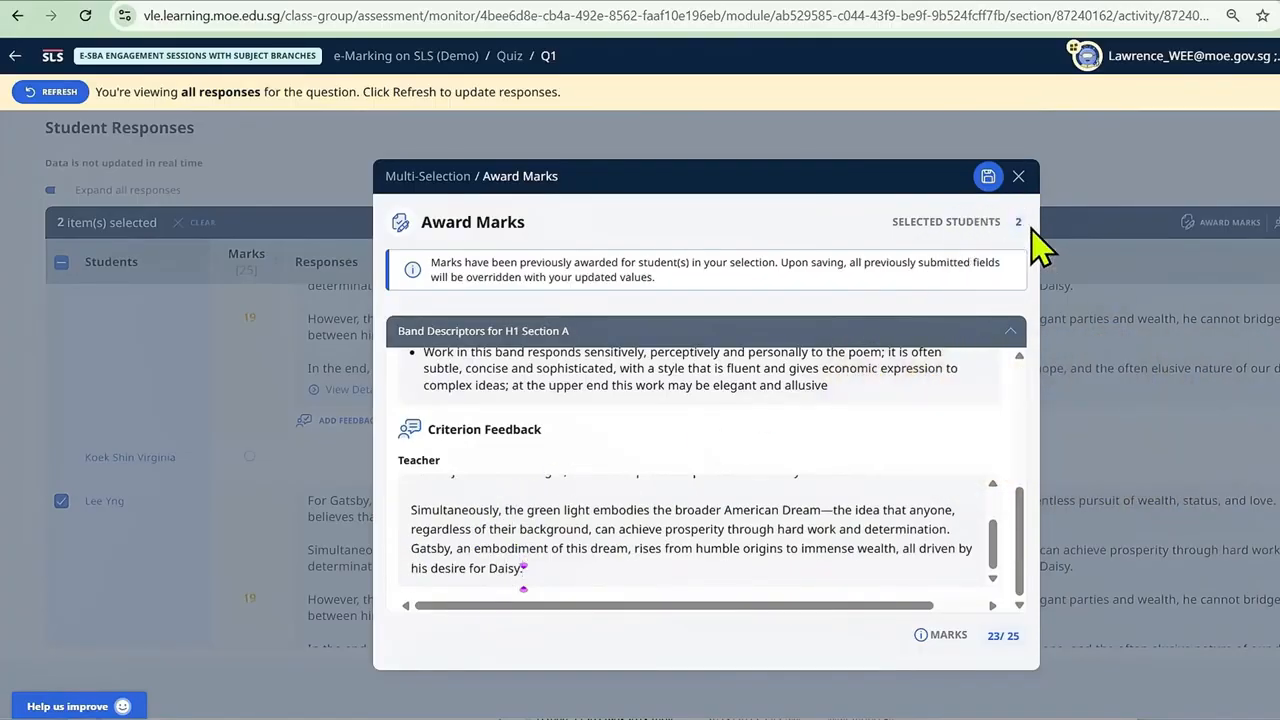
scroll(548, 495, "up", 3)
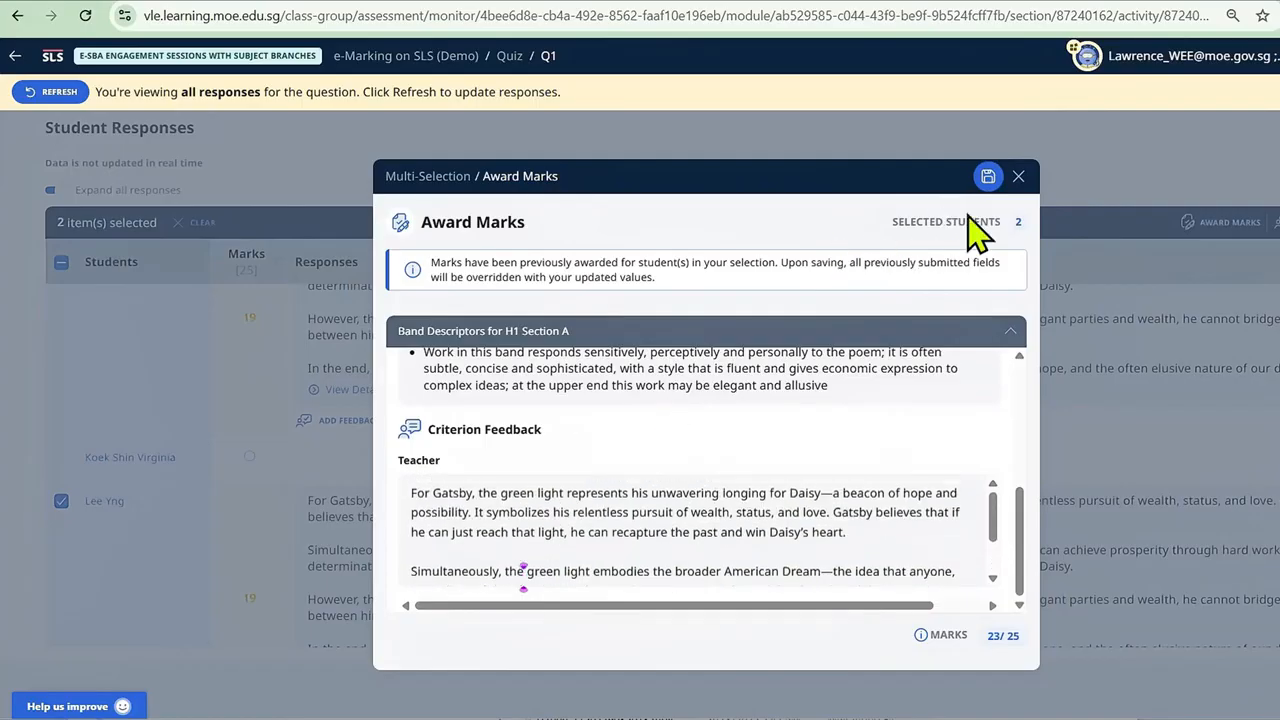
left_click(987, 177)
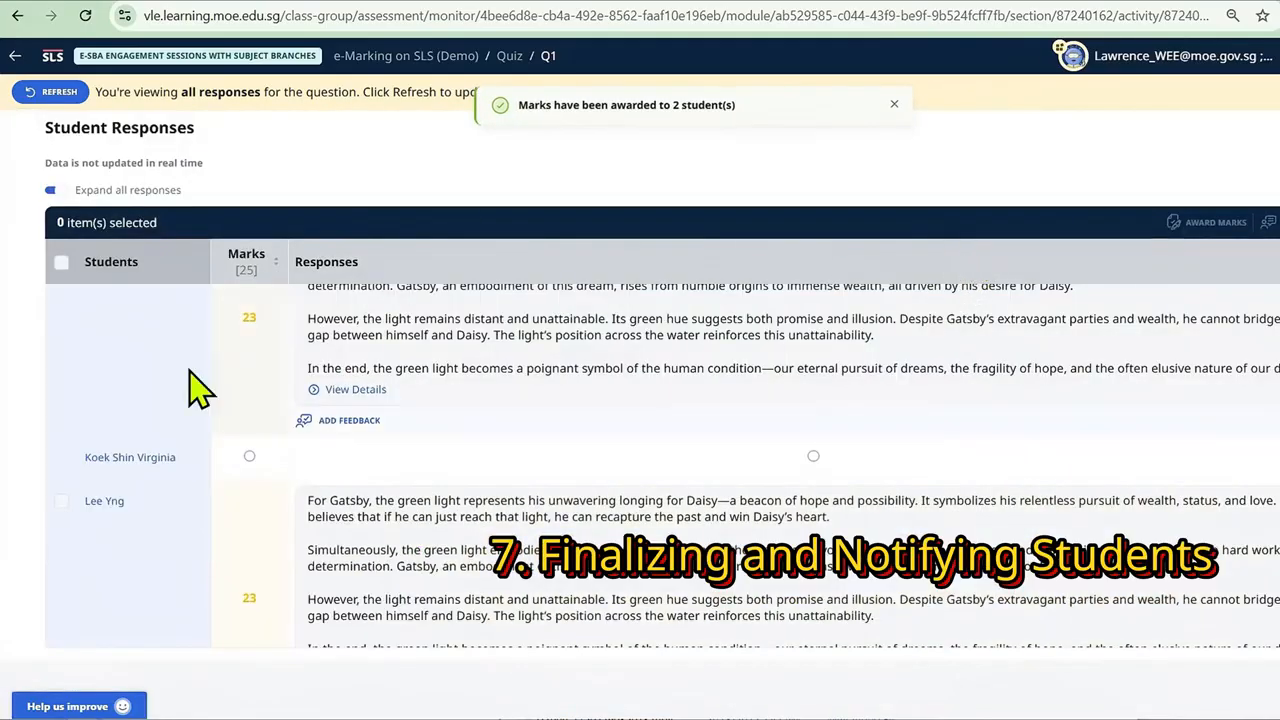
Check the two students' updated Q1 marks, and enter "additional feedback" for the first of them with student notification enabled
scroll(210, 402, "up", 3)
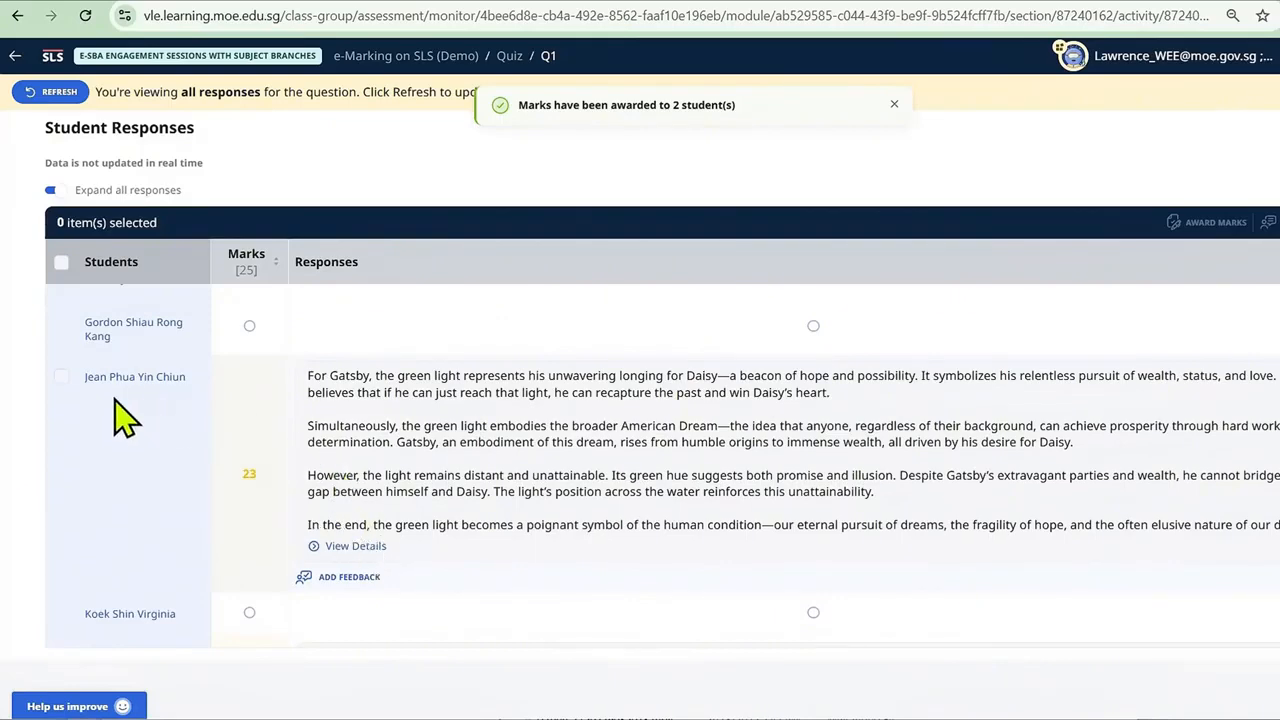
scroll(77, 551, "down", 5)
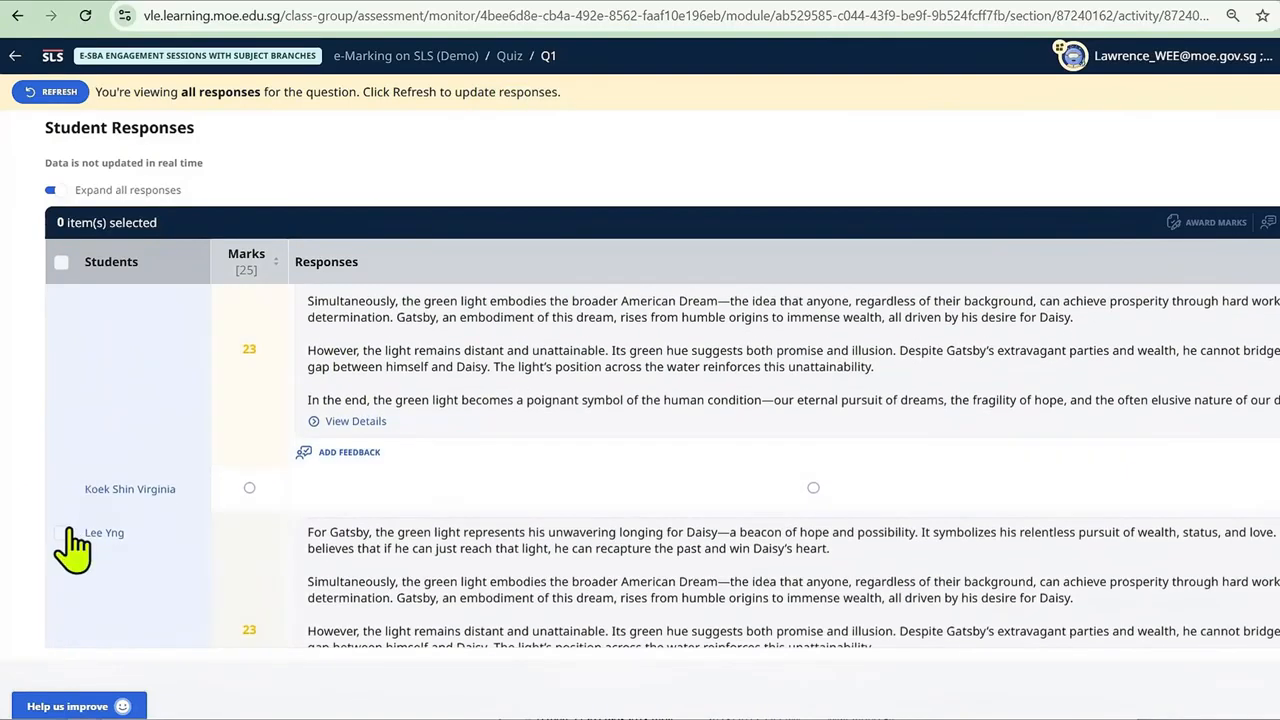
scroll(357, 457, "up", 2)
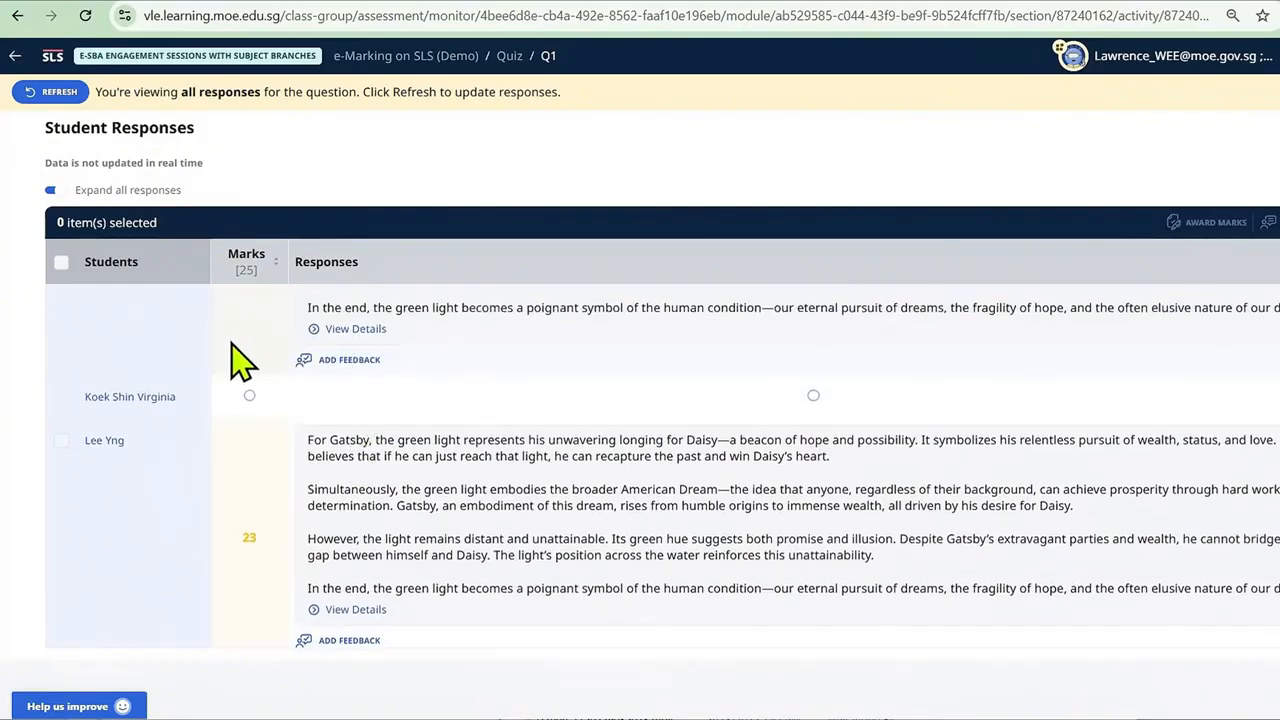
scroll(366, 374, "up", 2)
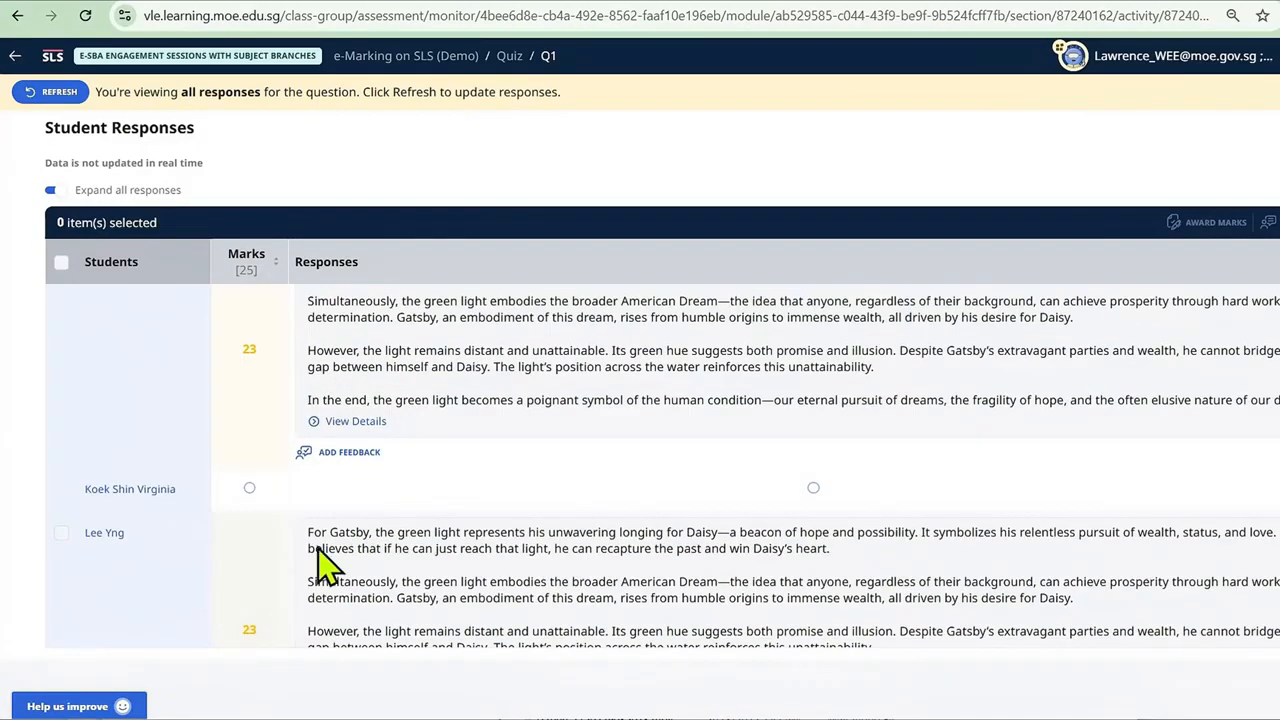
left_click(345, 455)
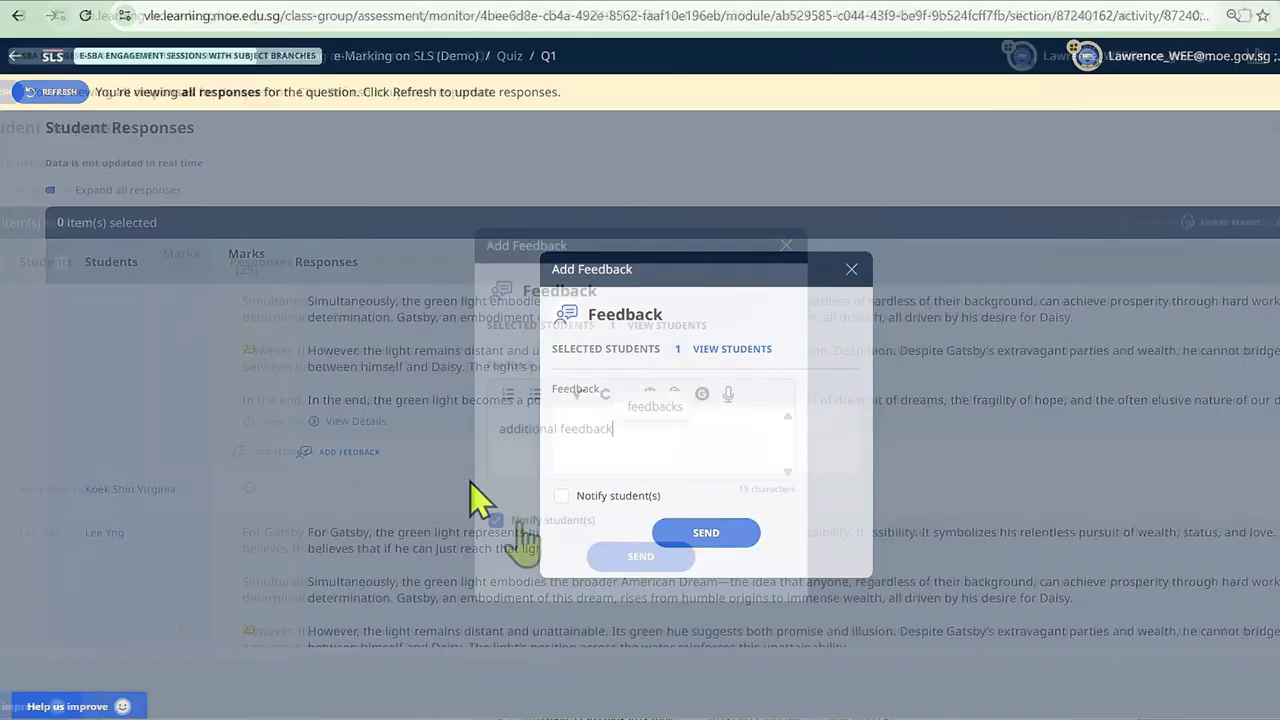
left_click(530, 518)
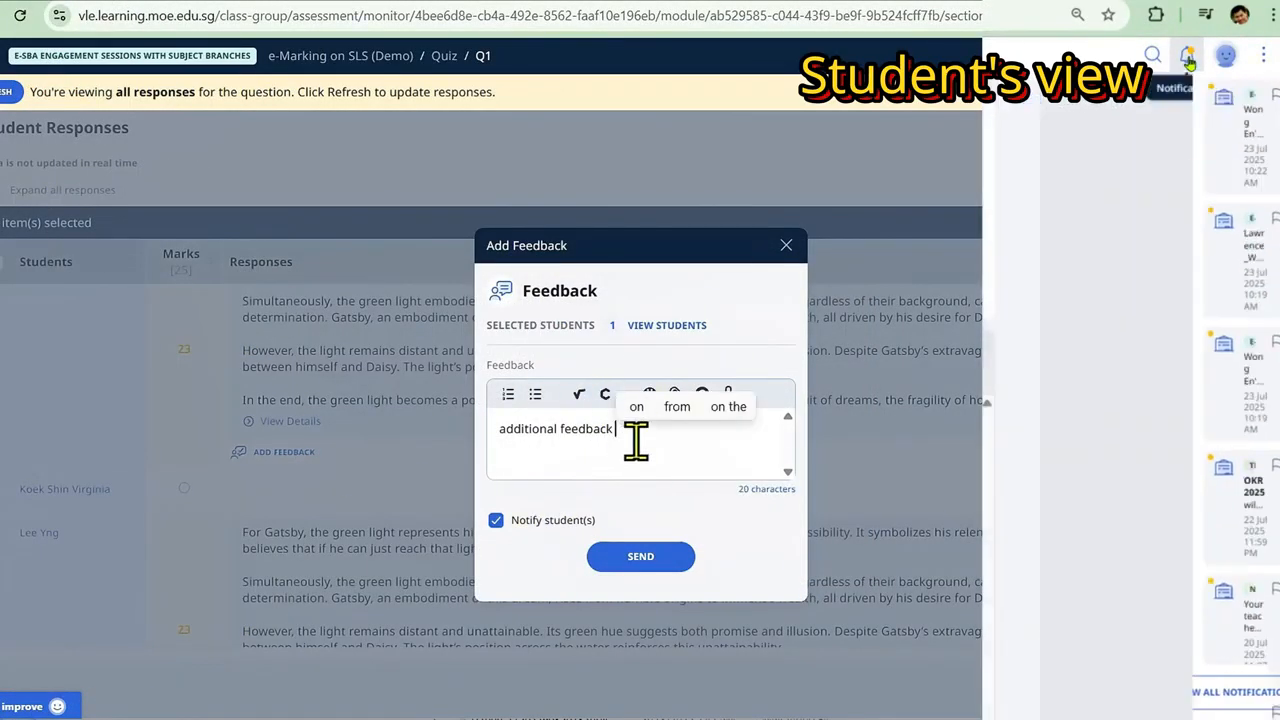
left_click(636, 439)
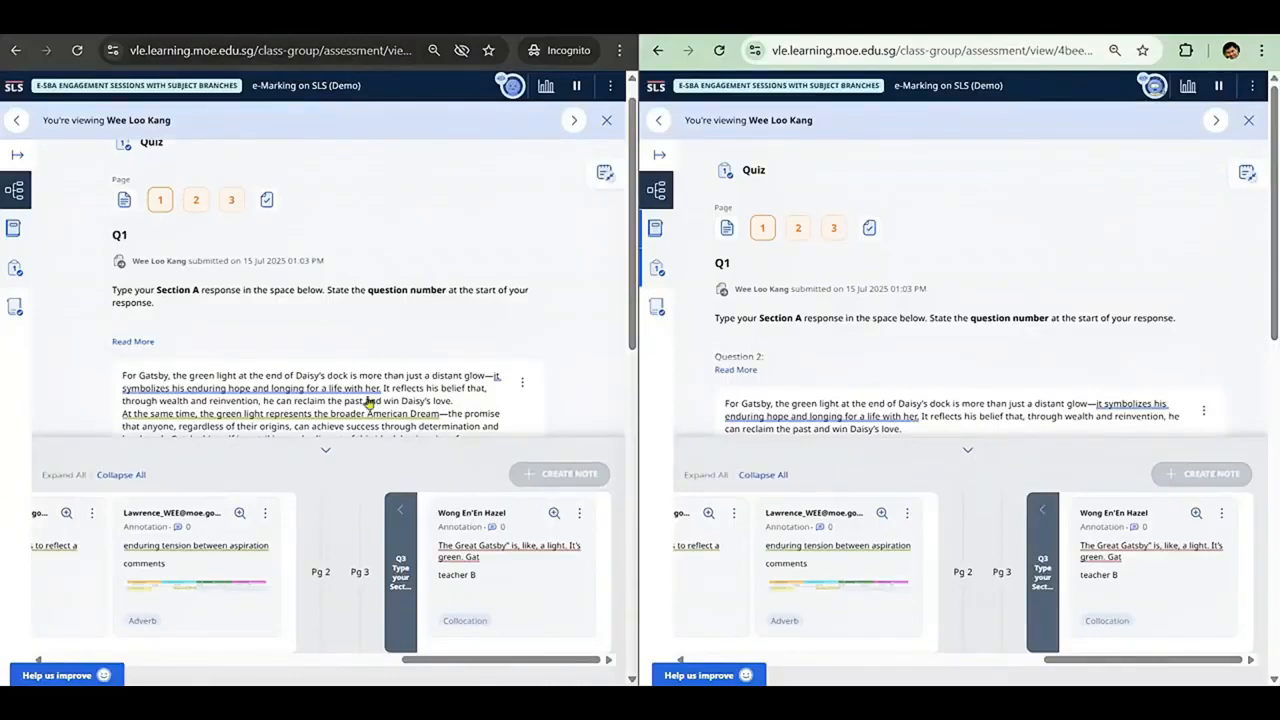
Annotate "wealth in pursuit of that" in the student's Q1 response with a note in the second teacher's session
scroll(883, 306, "down", 3)
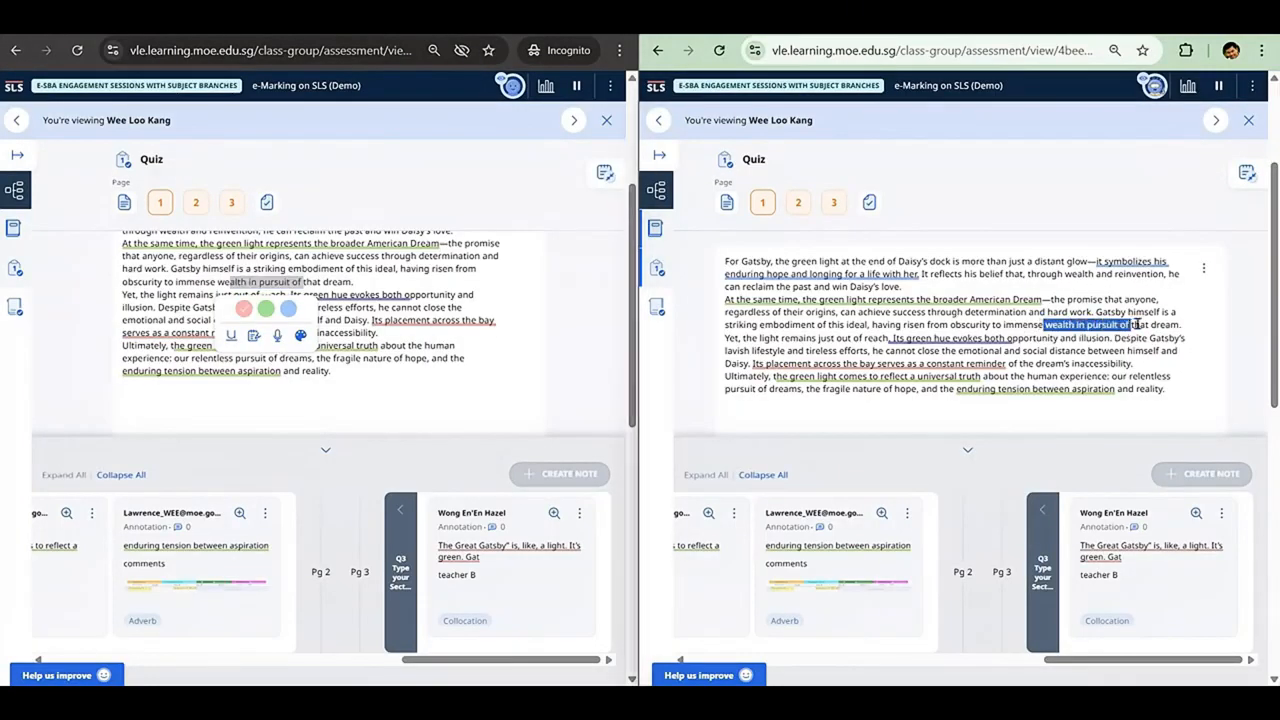
left_click_drag(1148, 324, 1151, 325)
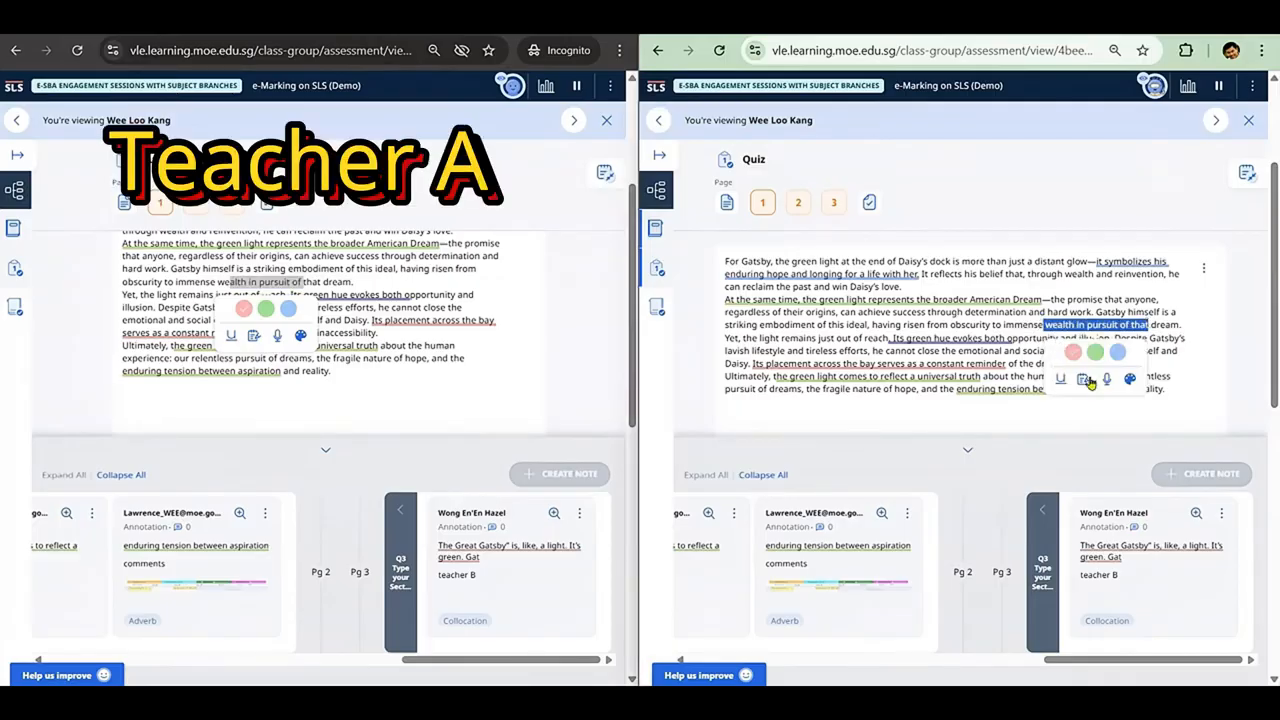
left_click(1084, 379)
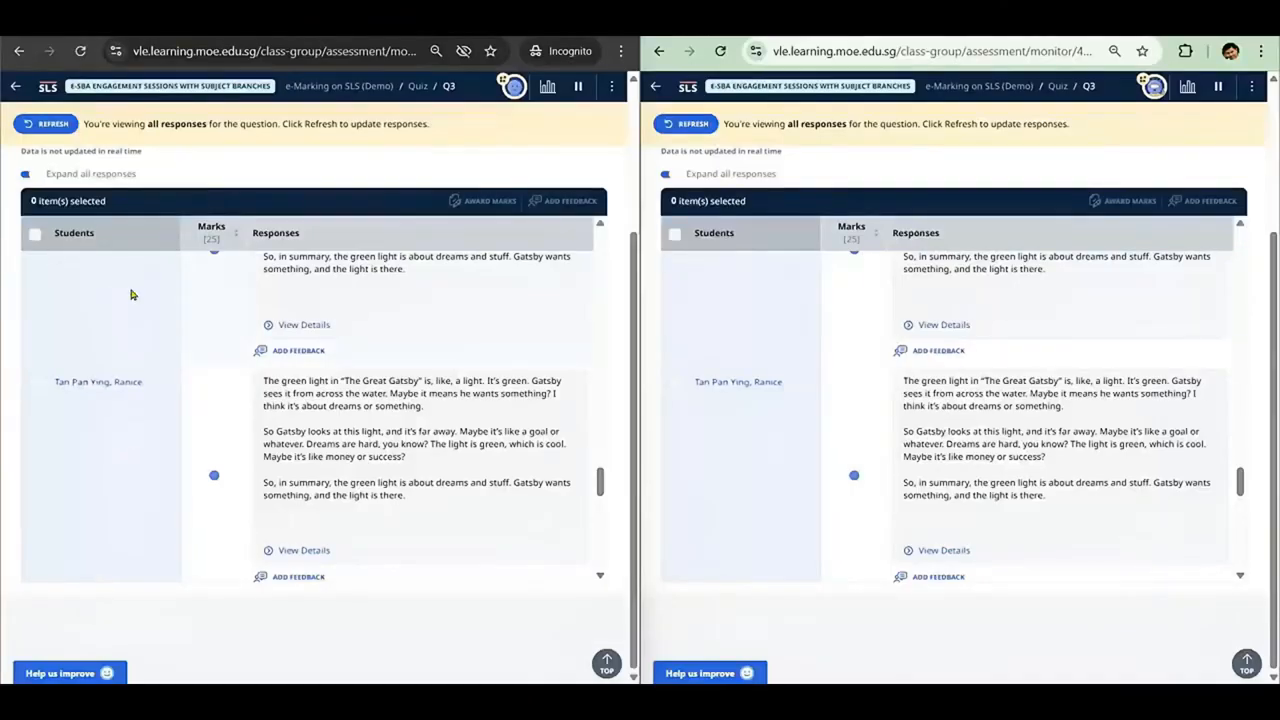
Select the same student's Q3 response in both teachers' sessions and enter award marks of 10 in the first and 15 in the second
left_click(36, 387)
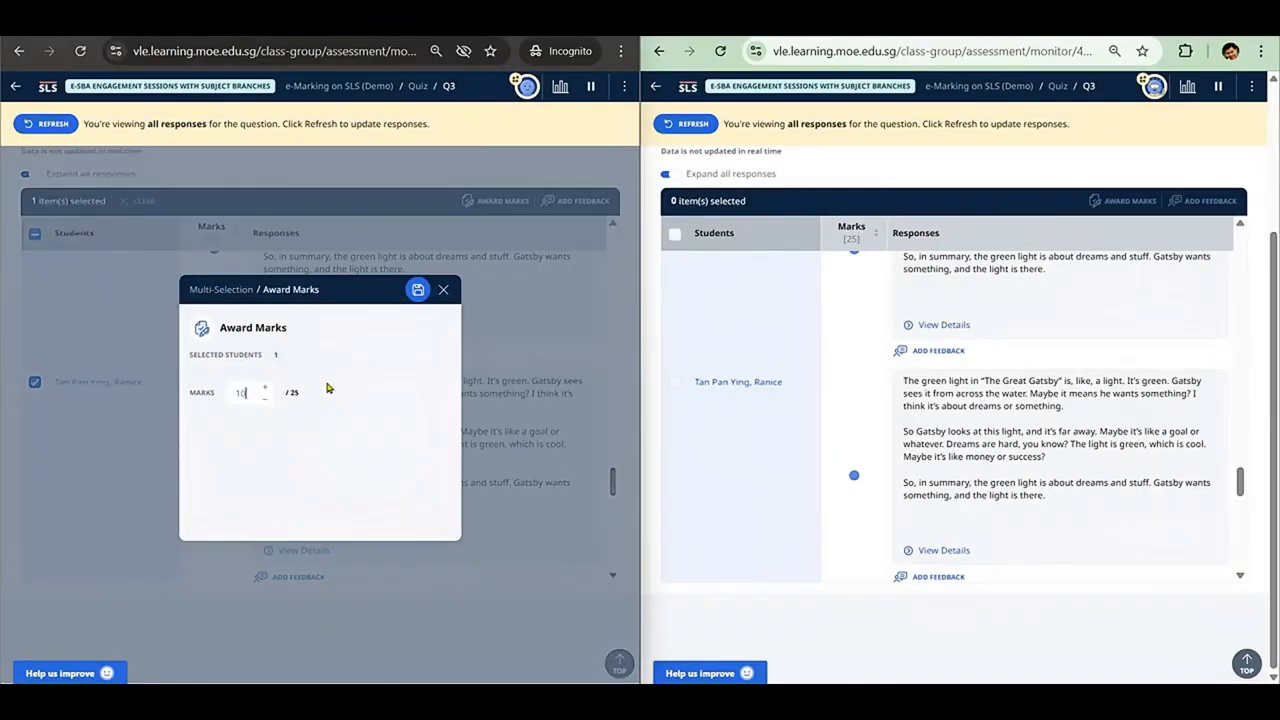
left_click(677, 386)
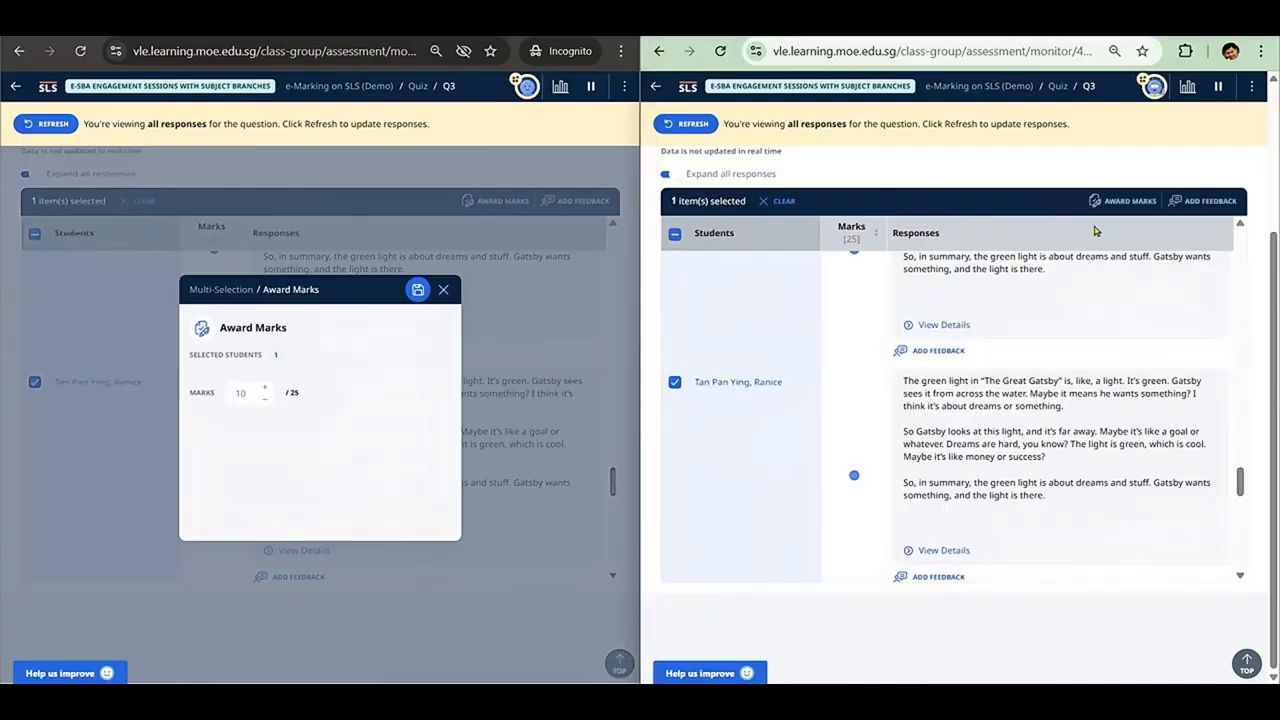
left_click(1127, 202)
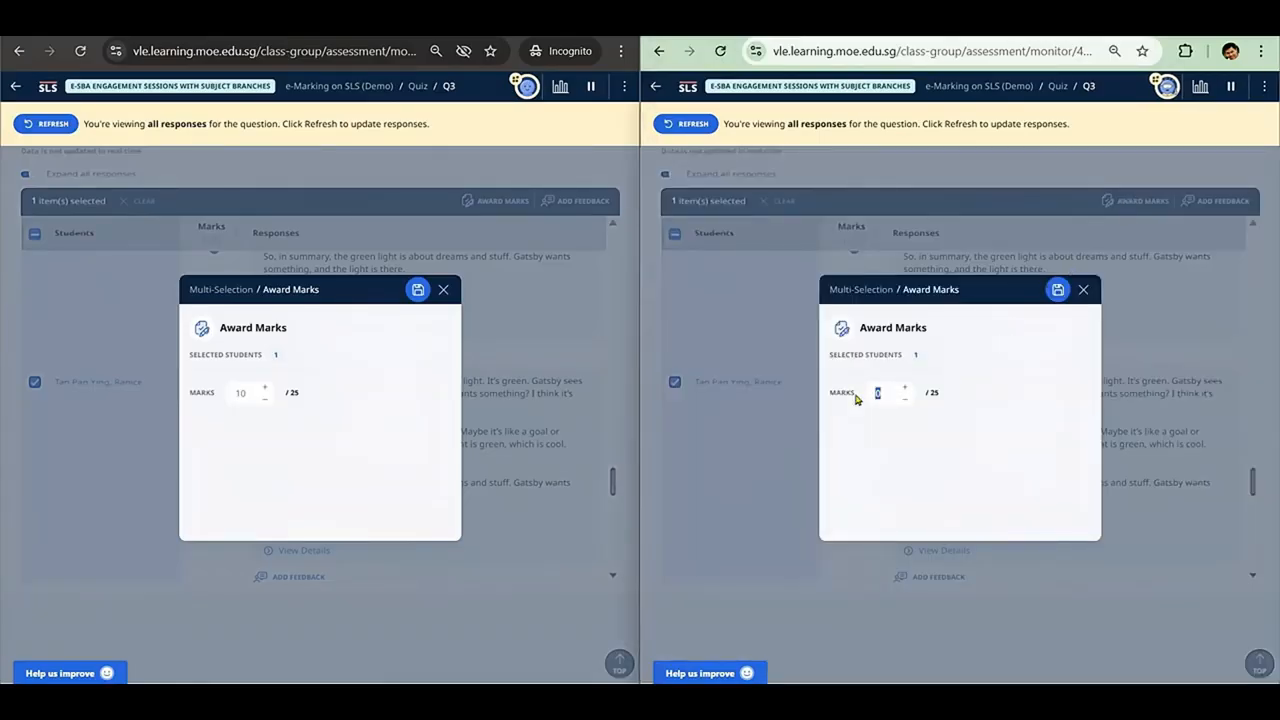
Save the 10 marks in the first teacher's session and refresh its Q3 responses to check the student's mark
left_click(417, 292)
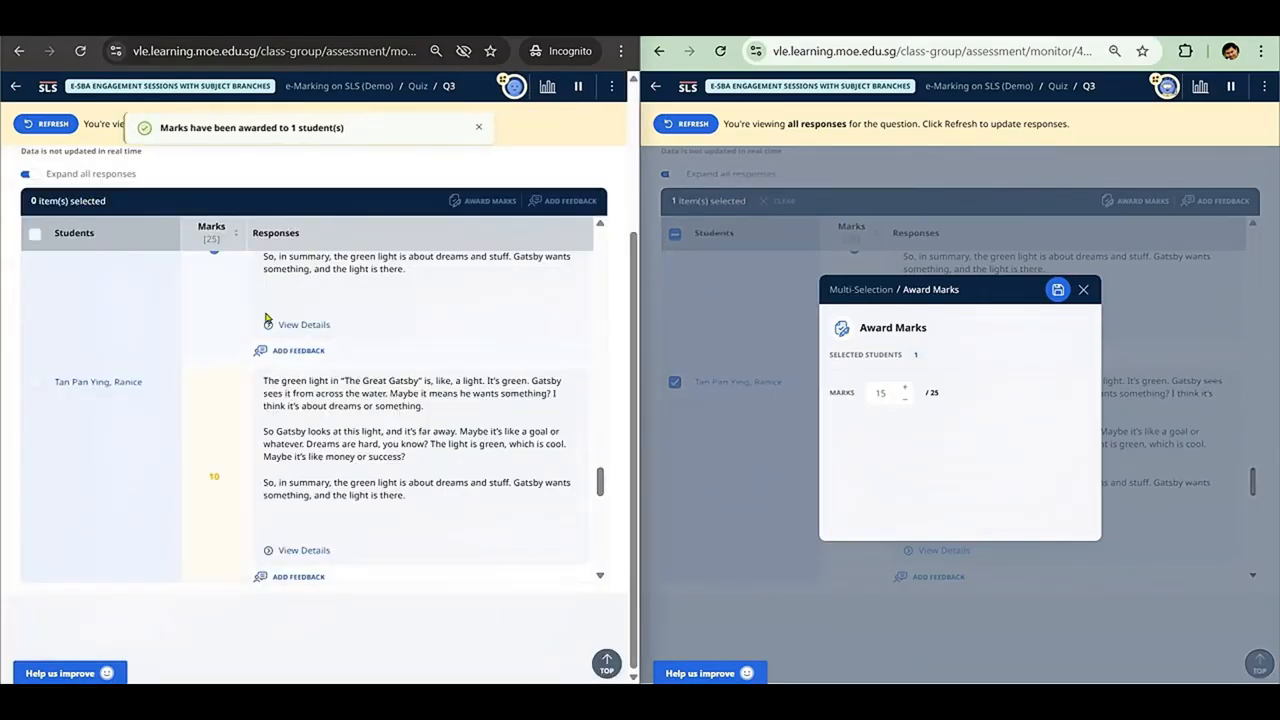
left_click(48, 124)
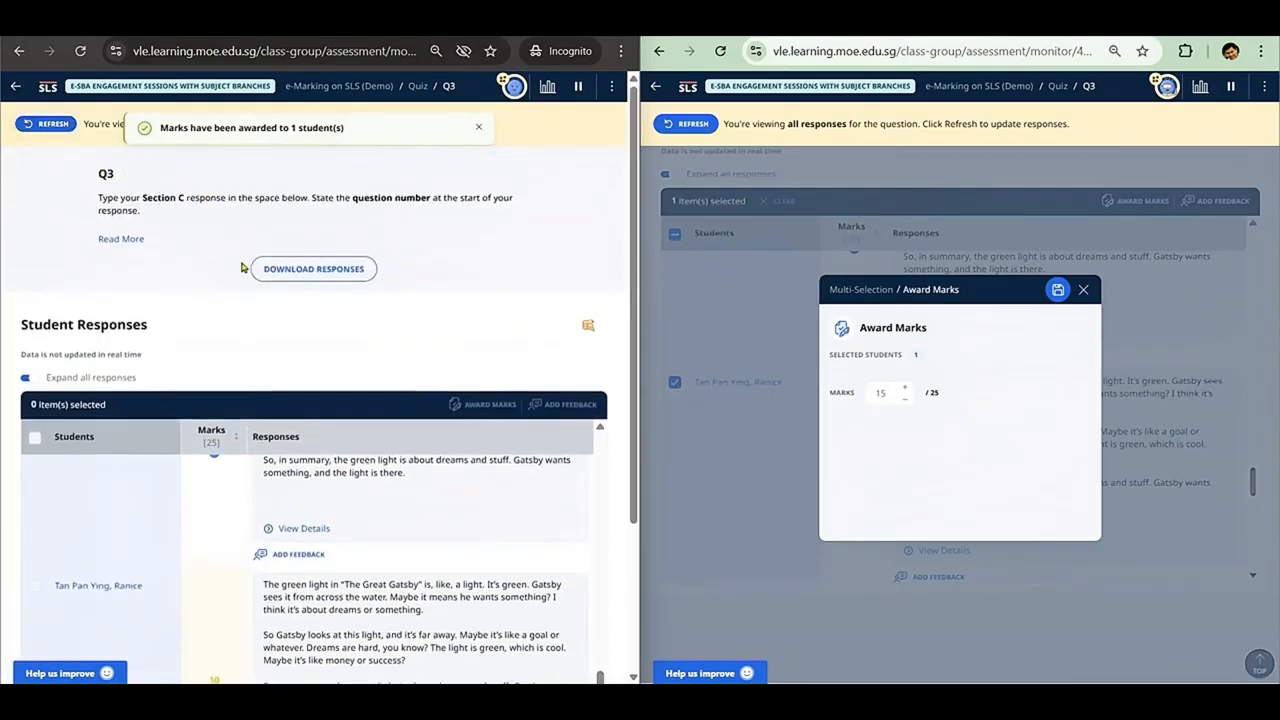
scroll(226, 513, "down", 3)
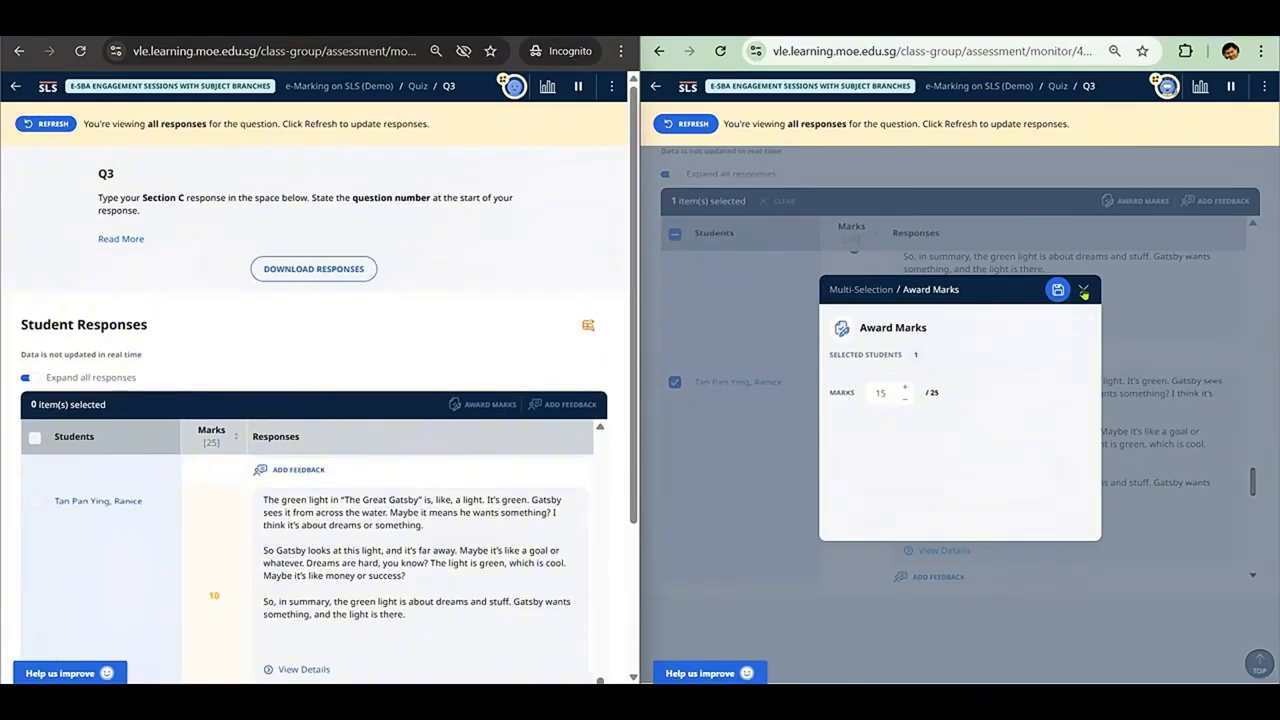
Discard the second teacher's unsaved marks and refresh that session's Q3 responses
left_click(1085, 292)
left_click(1036, 155)
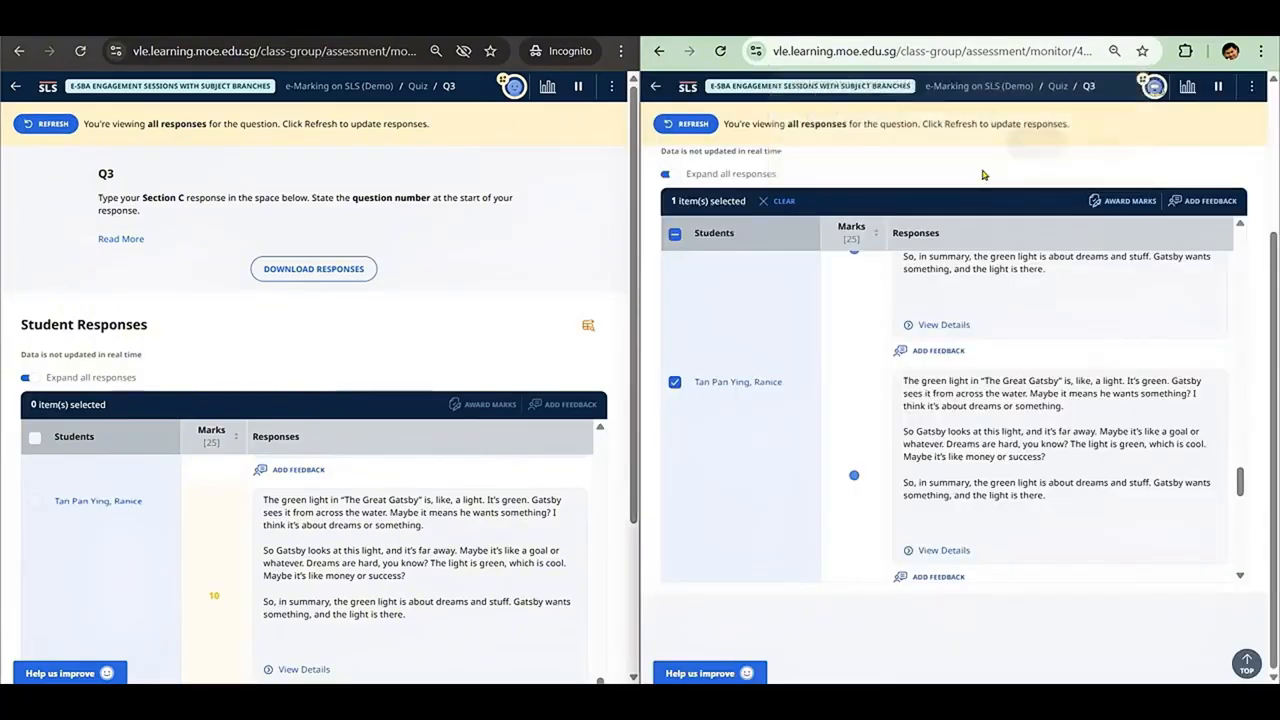
left_click(690, 124)
scroll(856, 594, "down", 2)
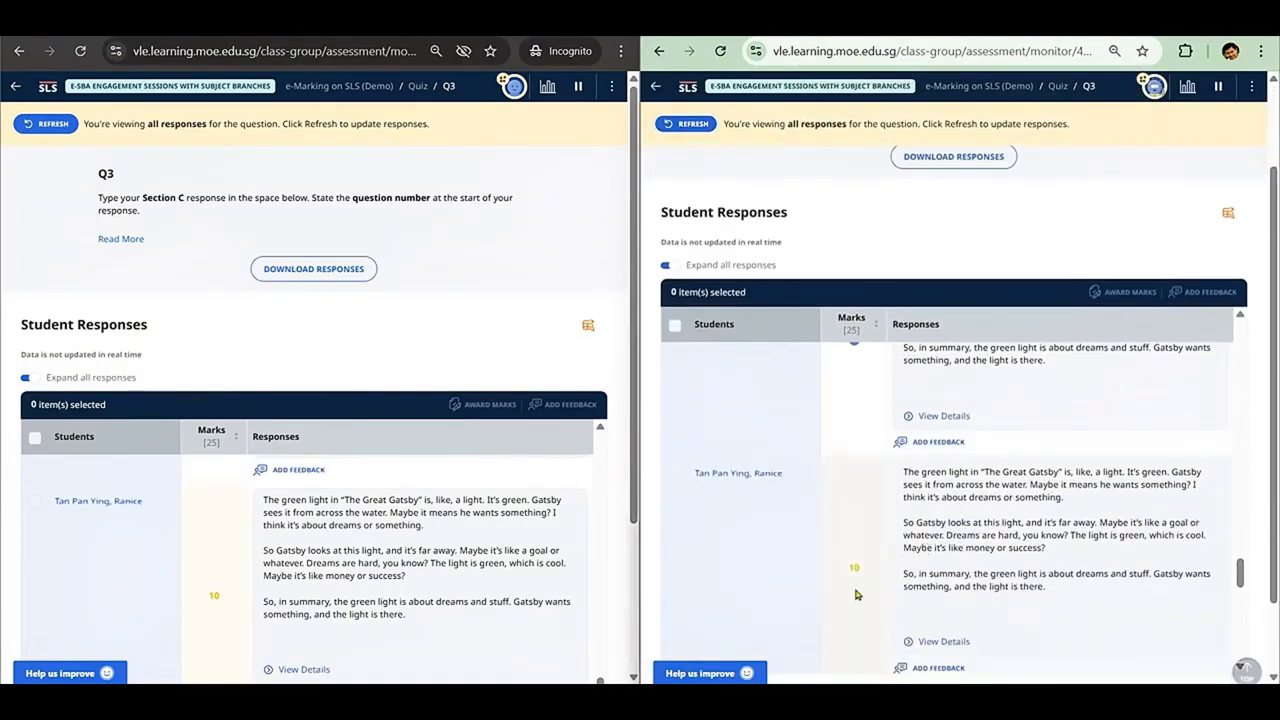
Override the student's Q3 marks with 15 out of 25 in the second teacher's session, save, and refresh the first teacher's responses
left_click(676, 474)
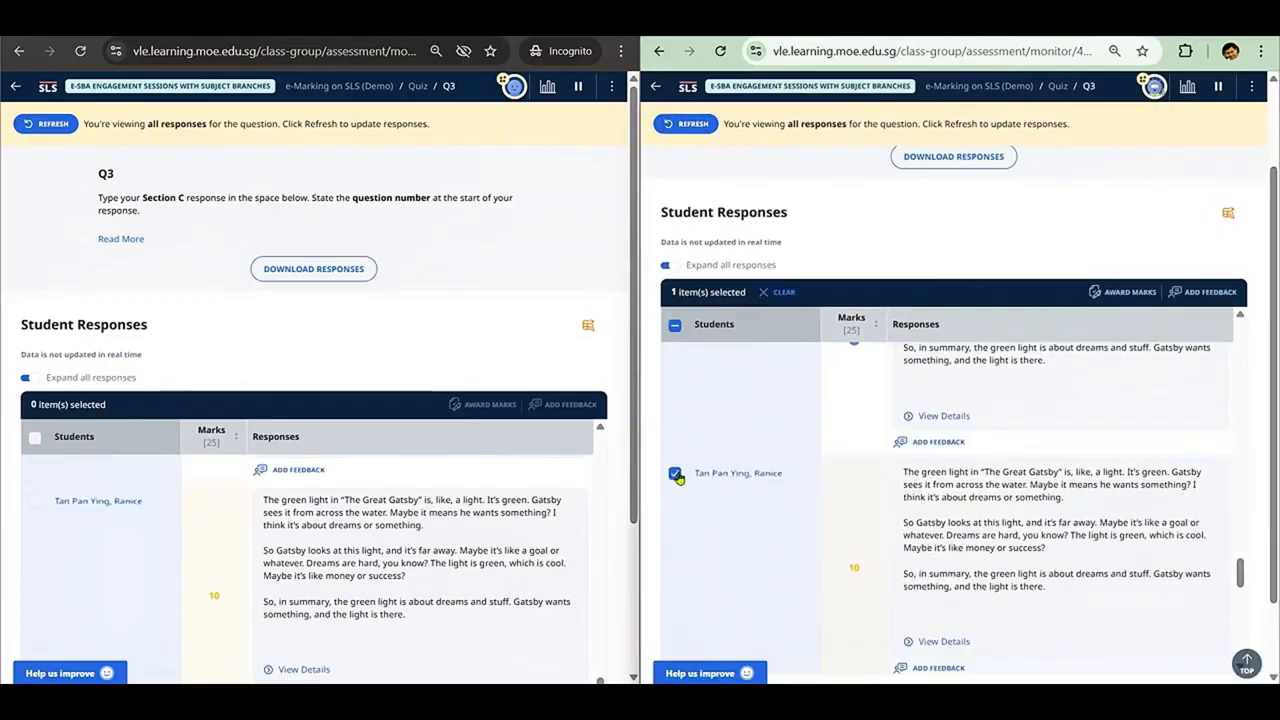
left_click(1131, 293)
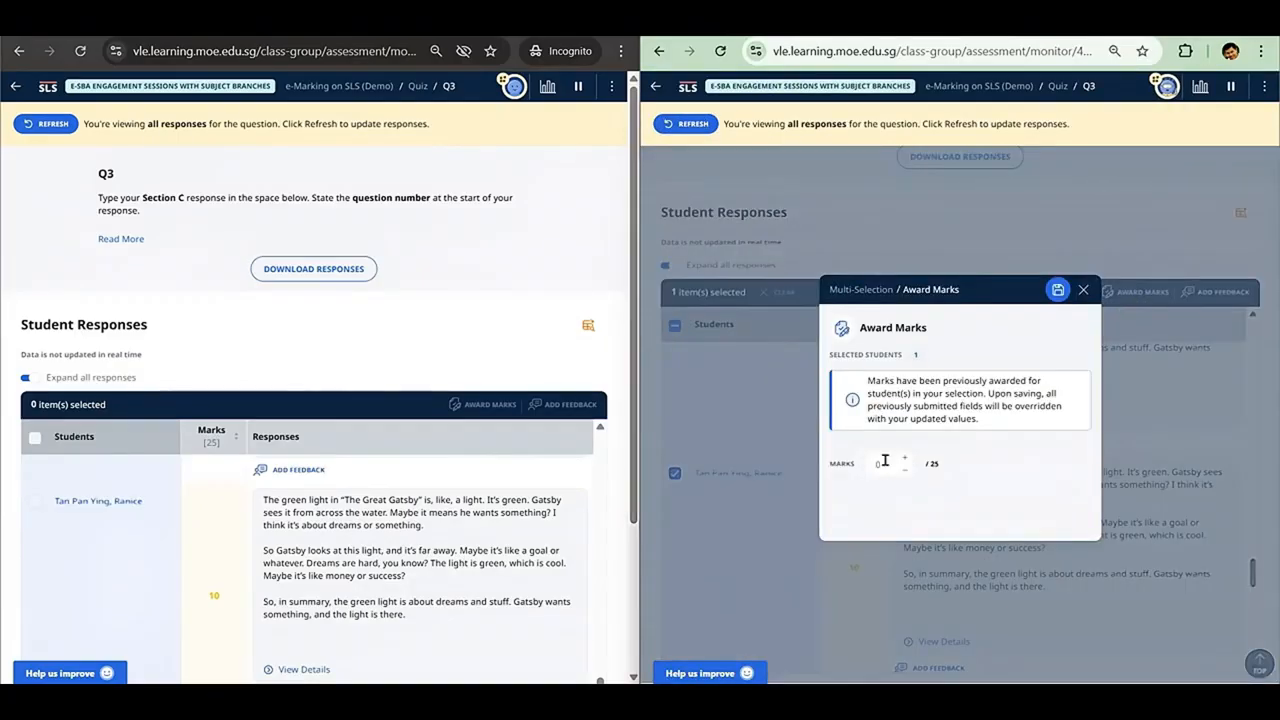
left_click(1058, 290)
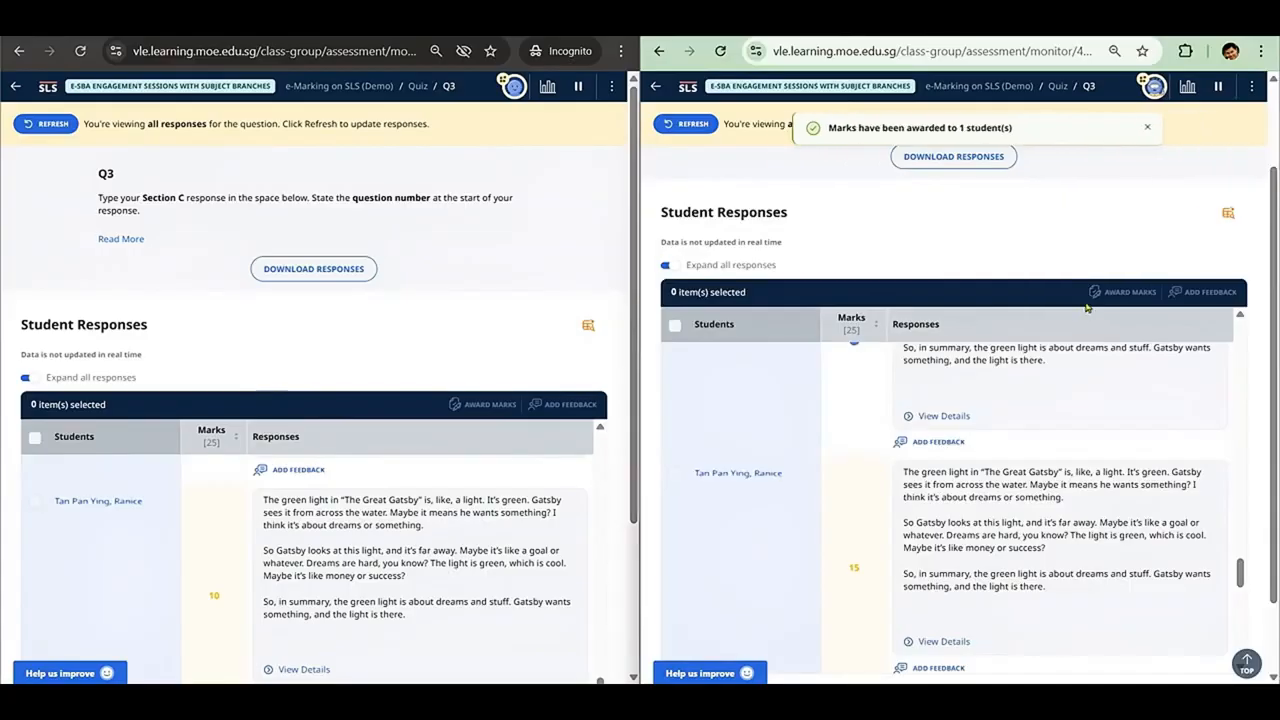
left_click(54, 131)
scroll(350, 553, "down", 1)
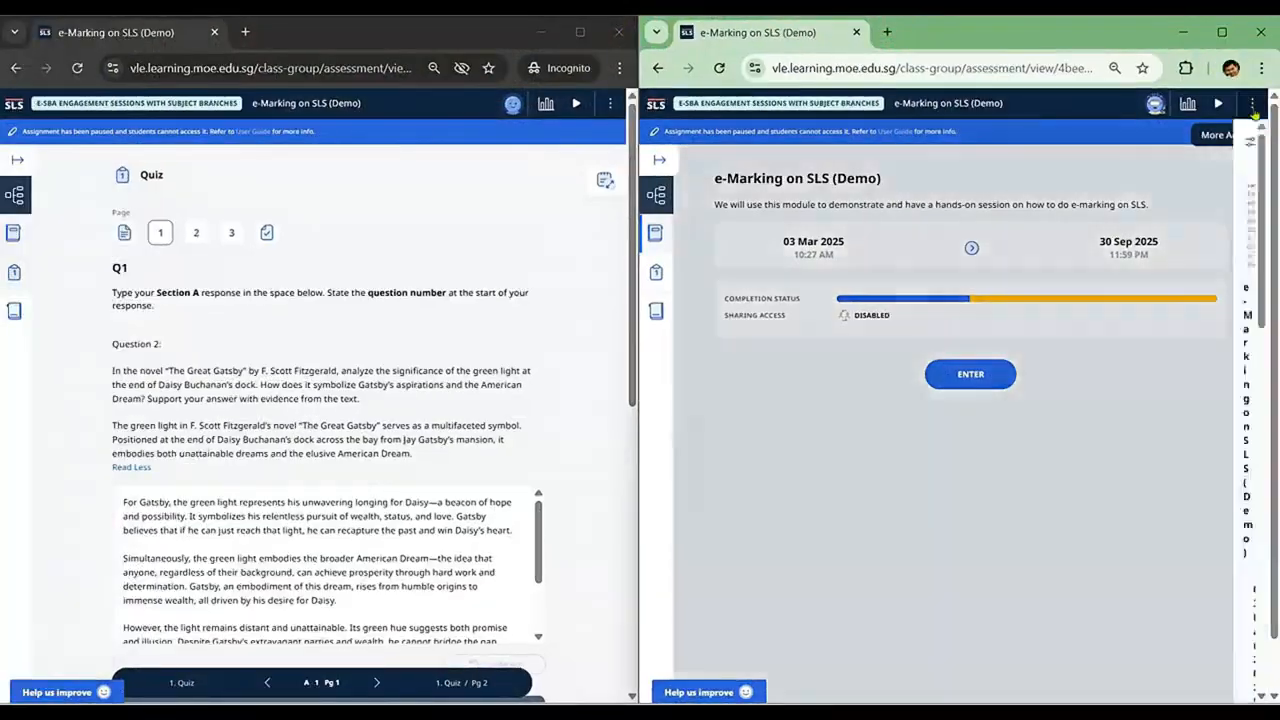
Open the e-Marking on SLS (Demo) assignment for editing in the second teacher's session and activate the Q1 question body
left_click(1252, 103)
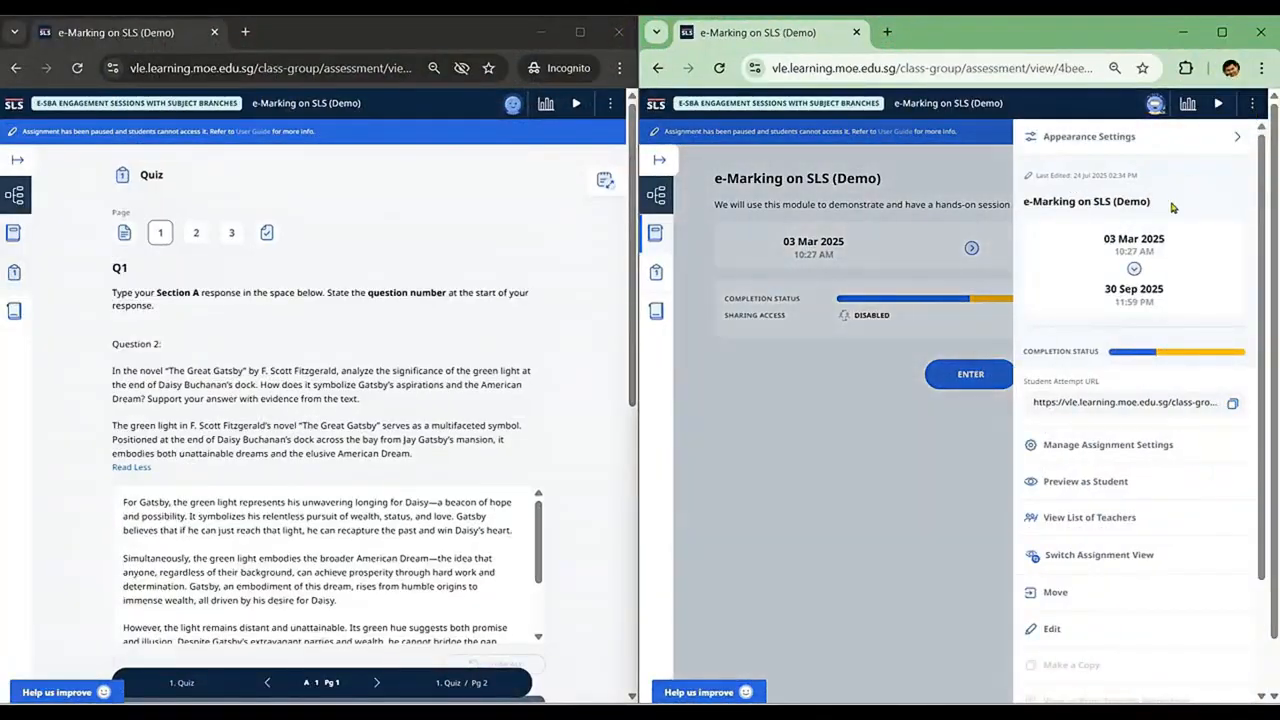
left_click(1052, 628)
left_click(991, 552)
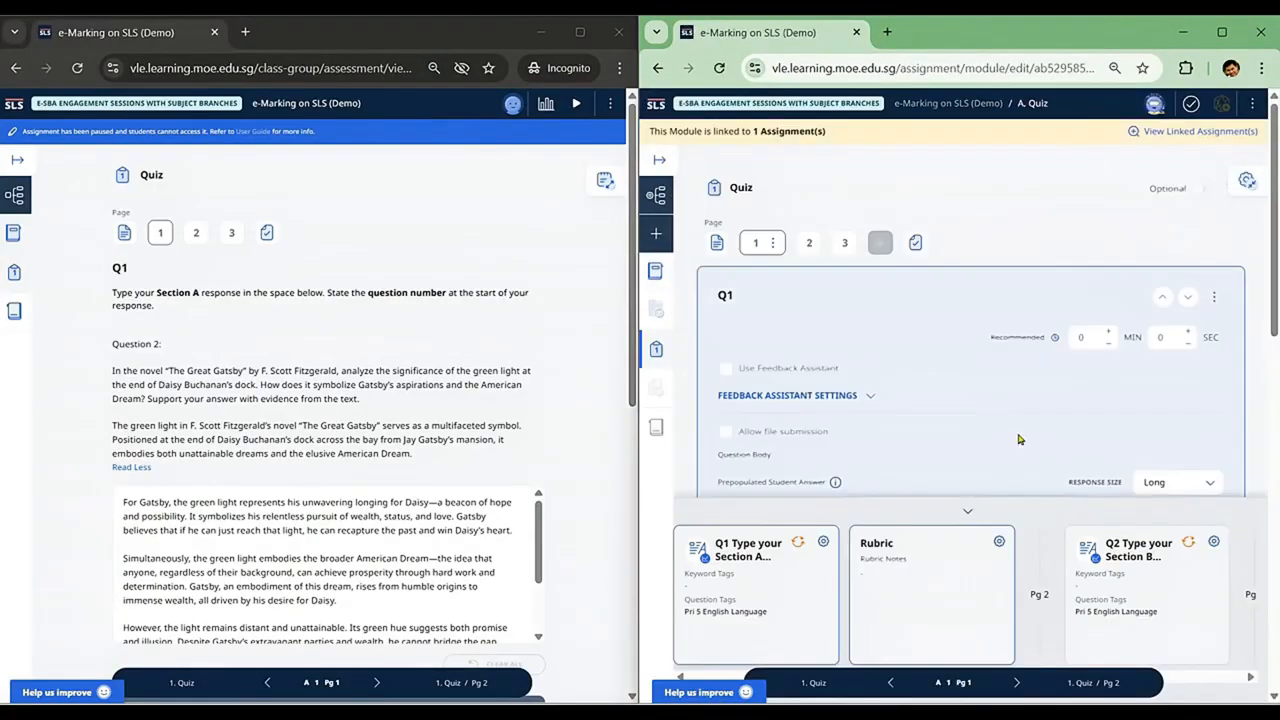
scroll(960, 425, "down", 2)
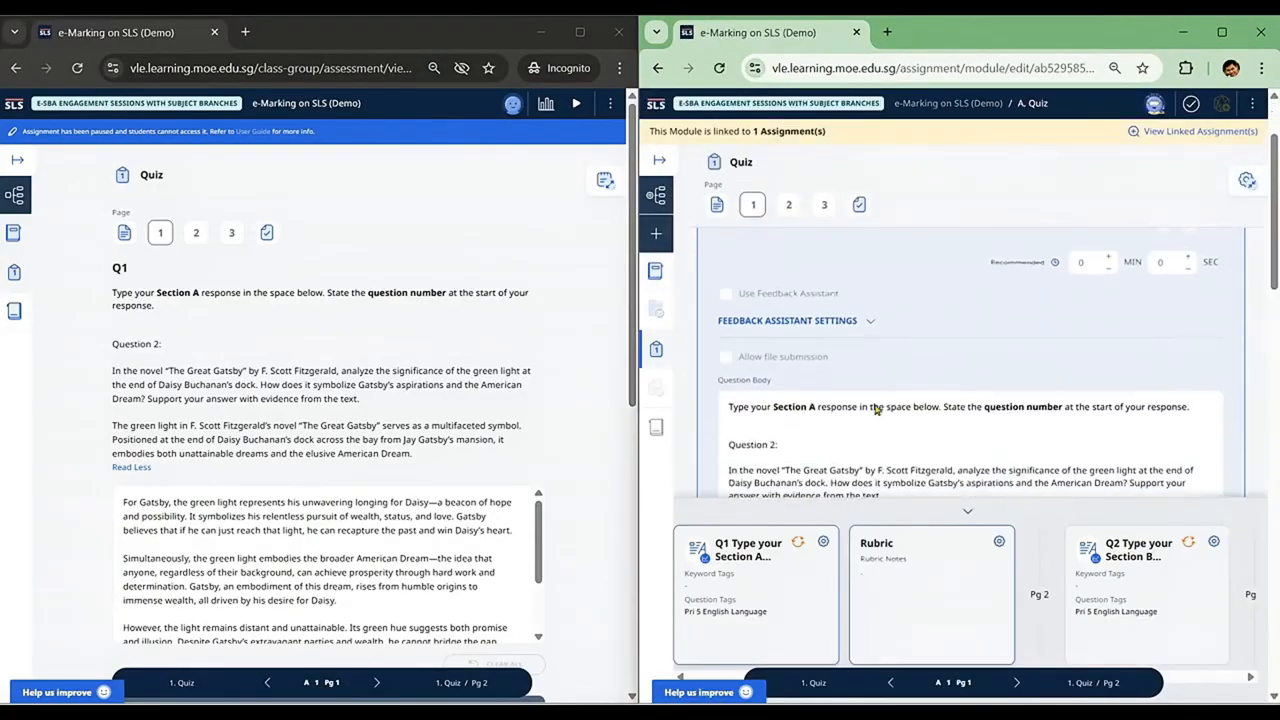
left_click(822, 397)
Try to open the same assignment for editing in the first teacher's session
left_click(610, 103)
left_click(422, 628)
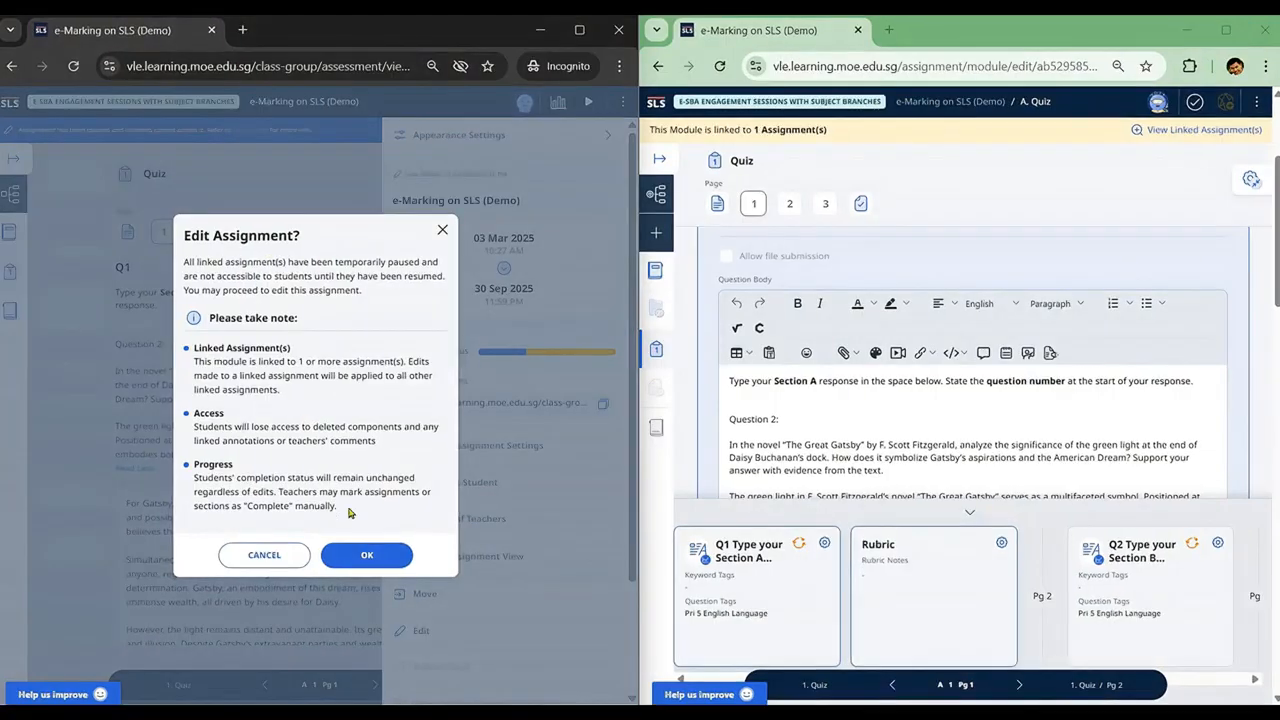
left_click(352, 553)
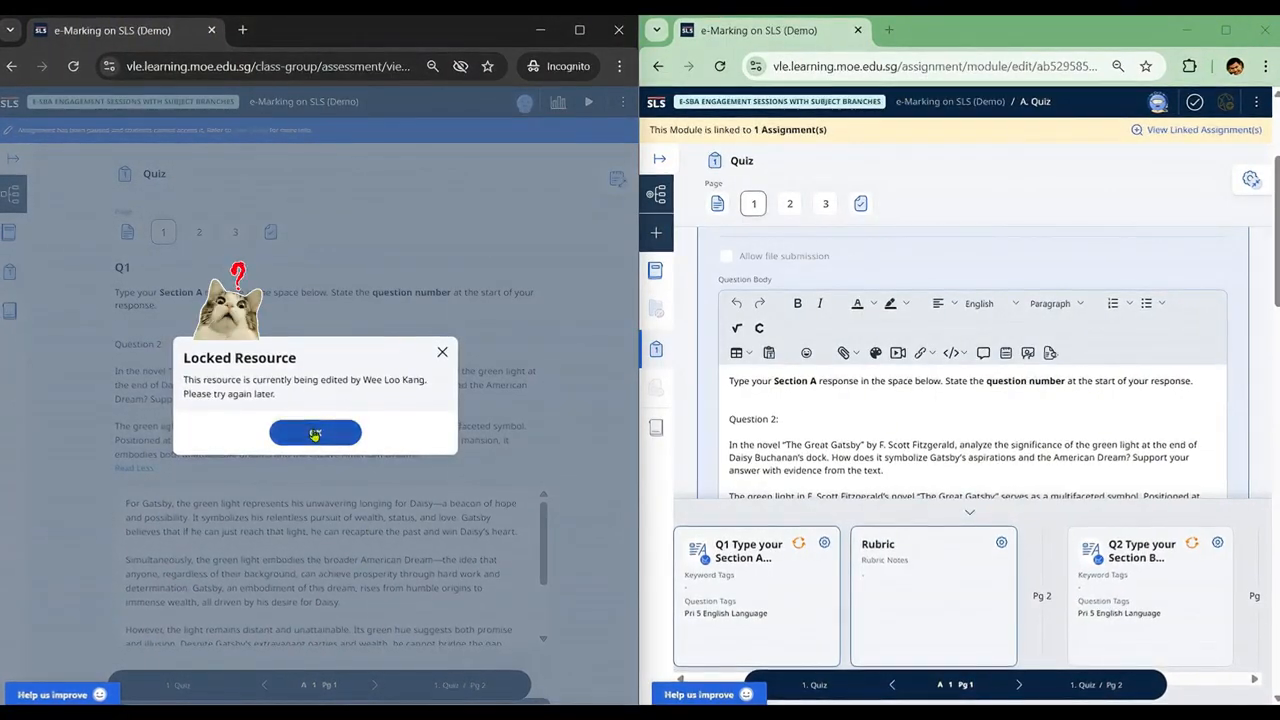
left_click(312, 433)
left_click(610, 103)
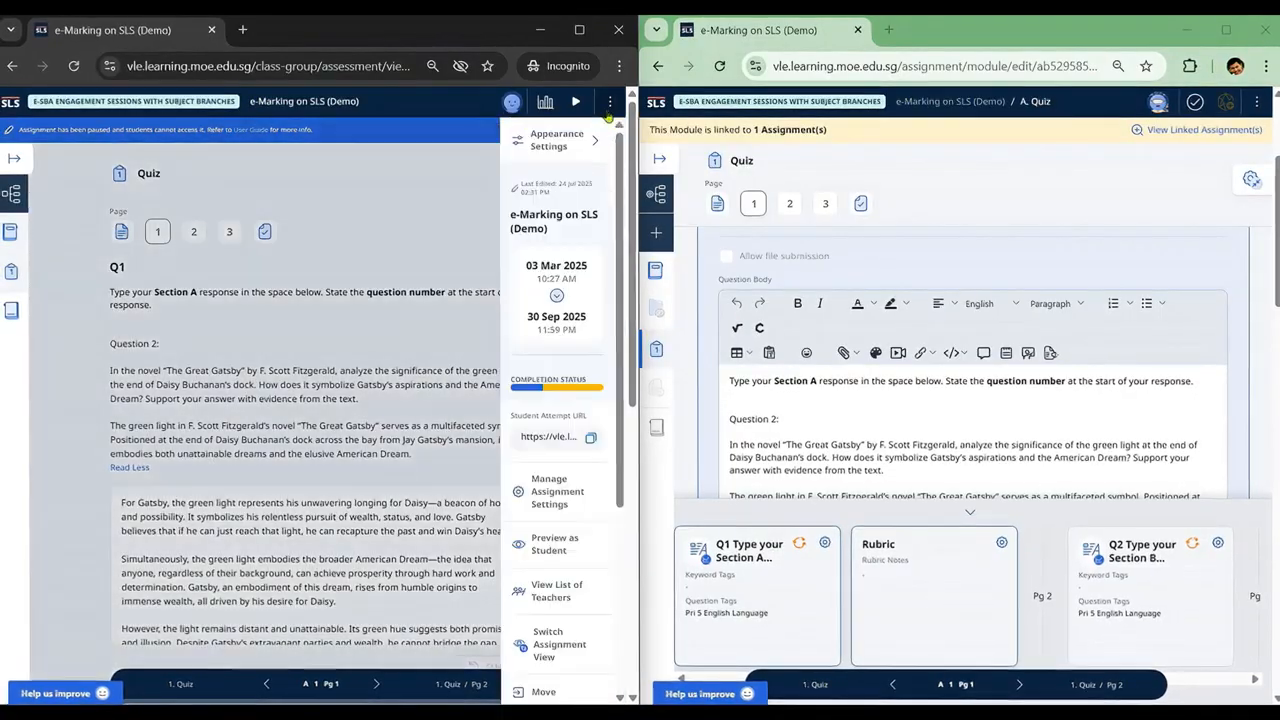
Open all student responses to Q2 in the first teacher's session and select one student's unmarked response
left_click(194, 233)
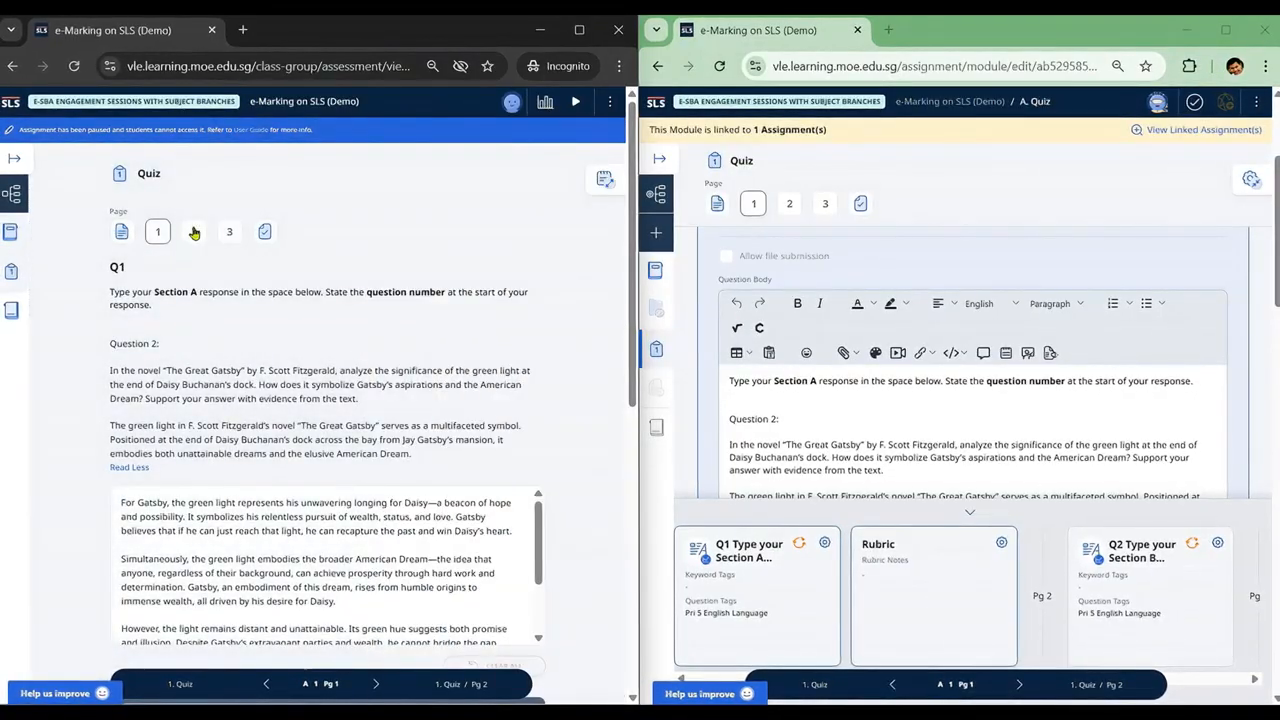
scroll(583, 421, "down", 5)
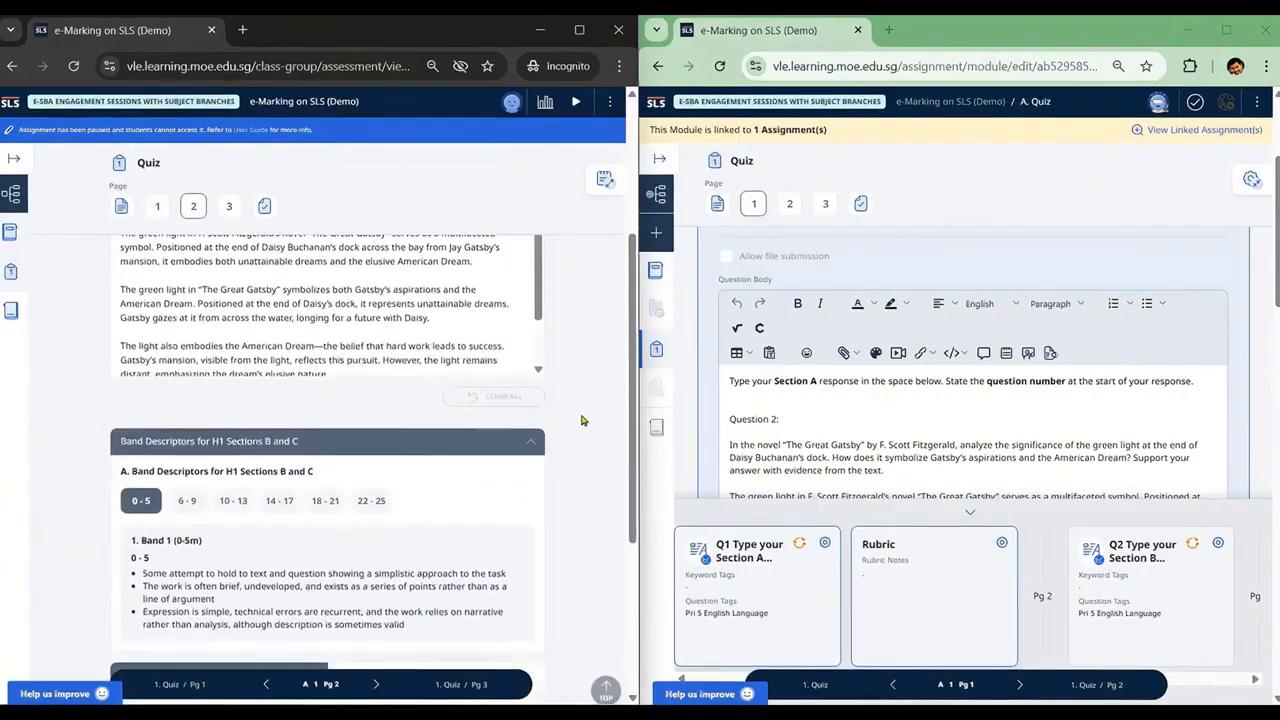
scroll(583, 425, "down", 4)
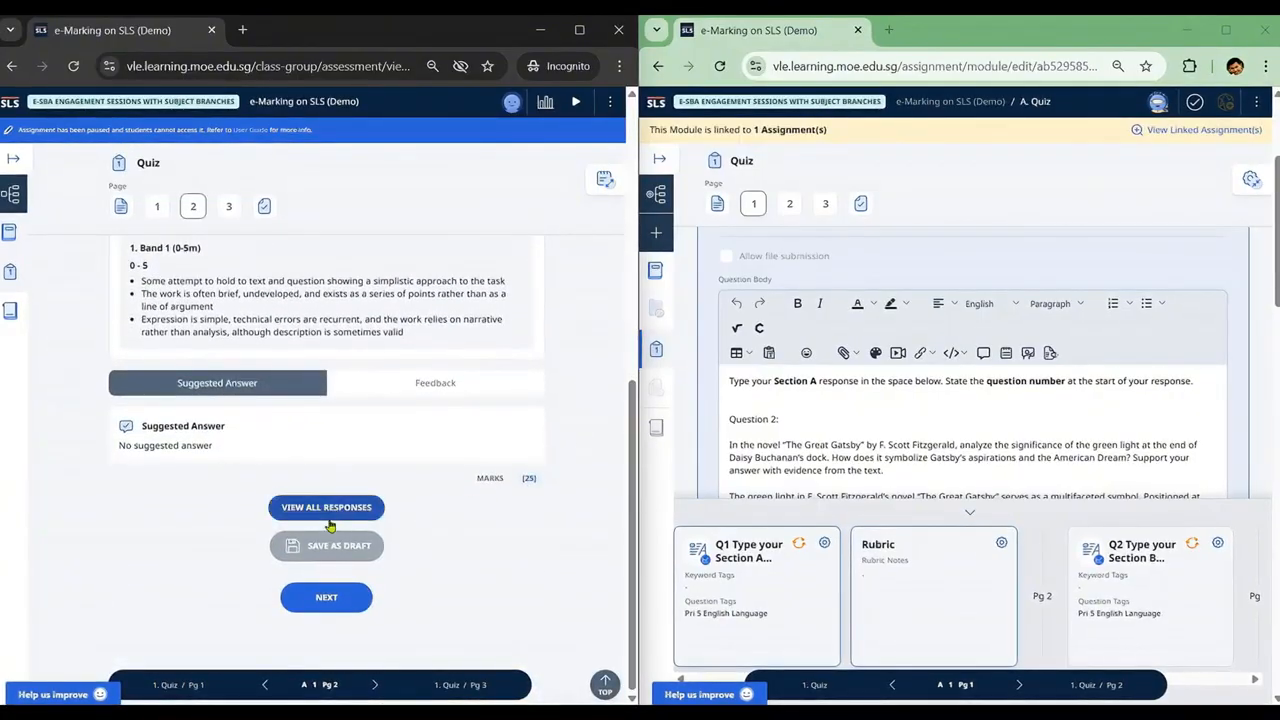
left_click(328, 519)
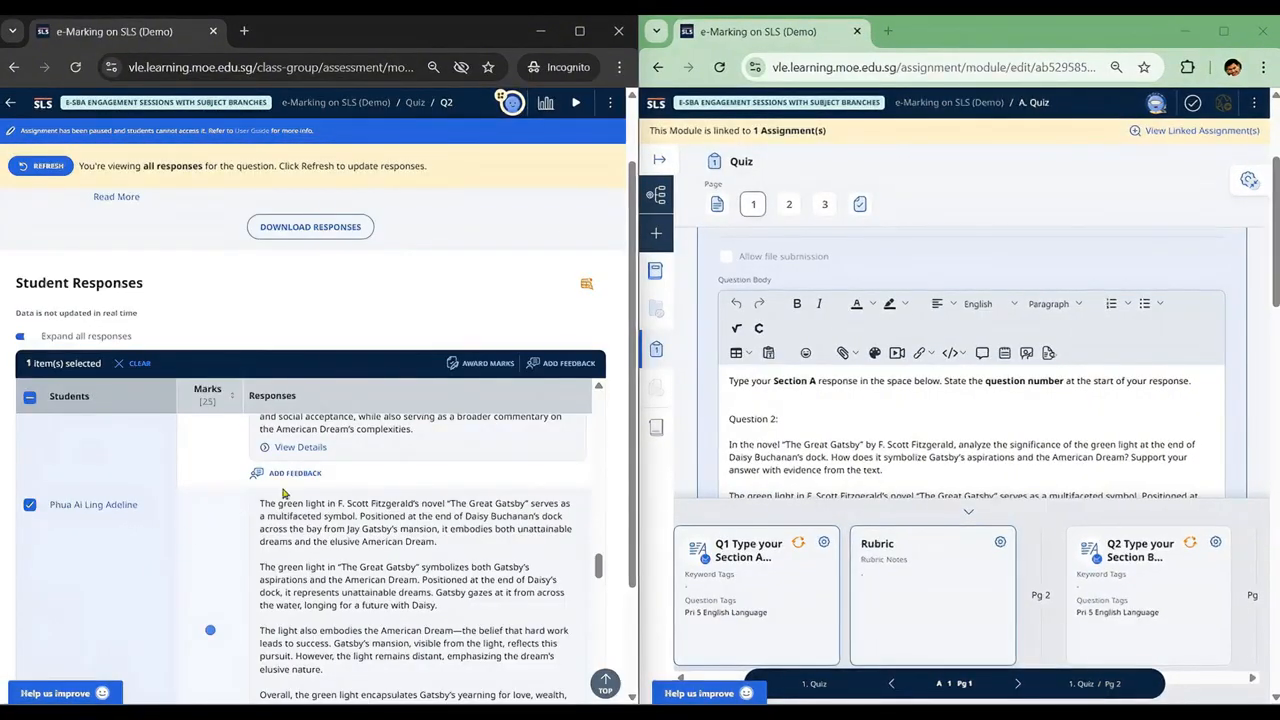
Award the selected student 25 out of 25 in the 22 - 25 band of the Q2 rubric, save, and check the mark
left_click(480, 363)
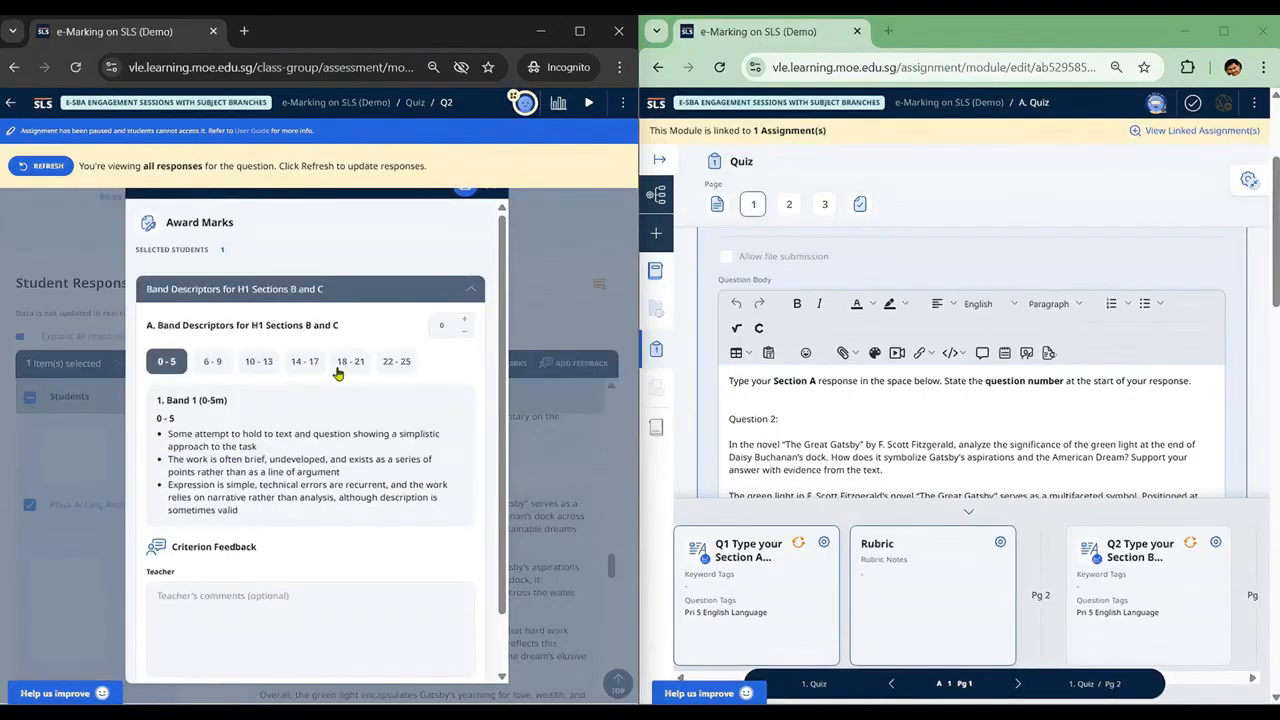
left_click(348, 362)
left_click(468, 320)
left_click(471, 320)
left_click(471, 320)
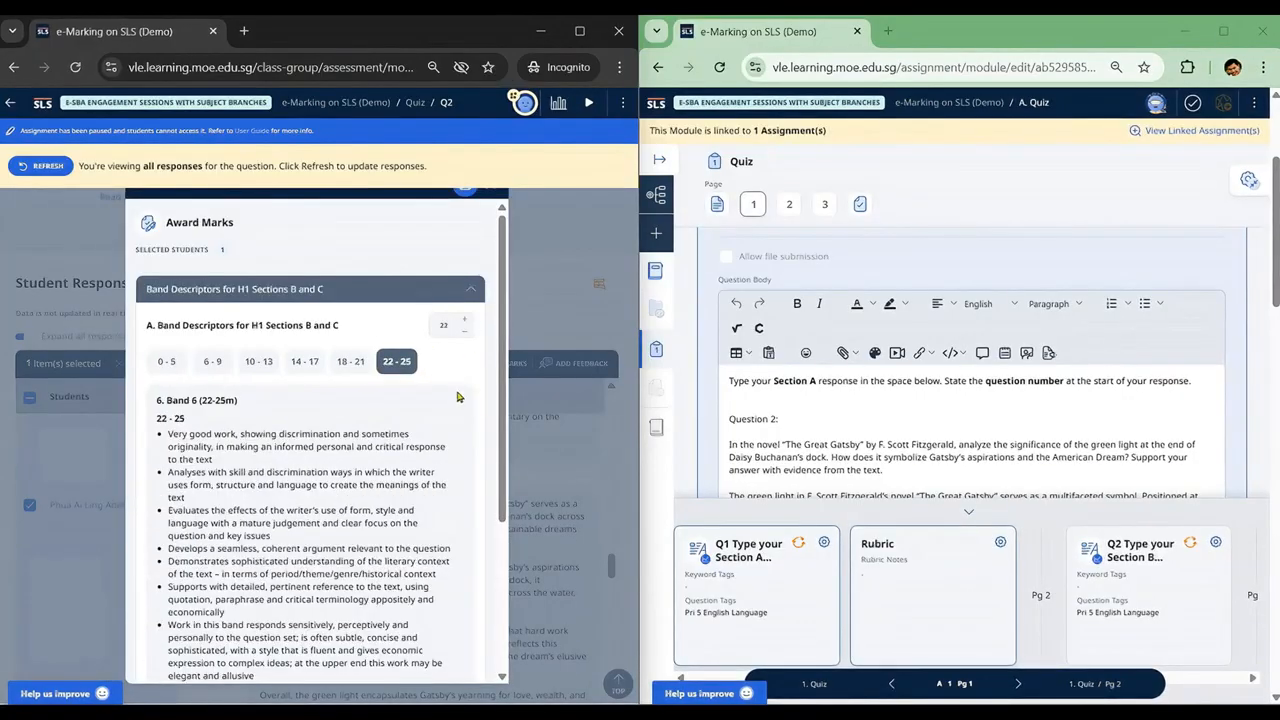
scroll(476, 642, "down", 5)
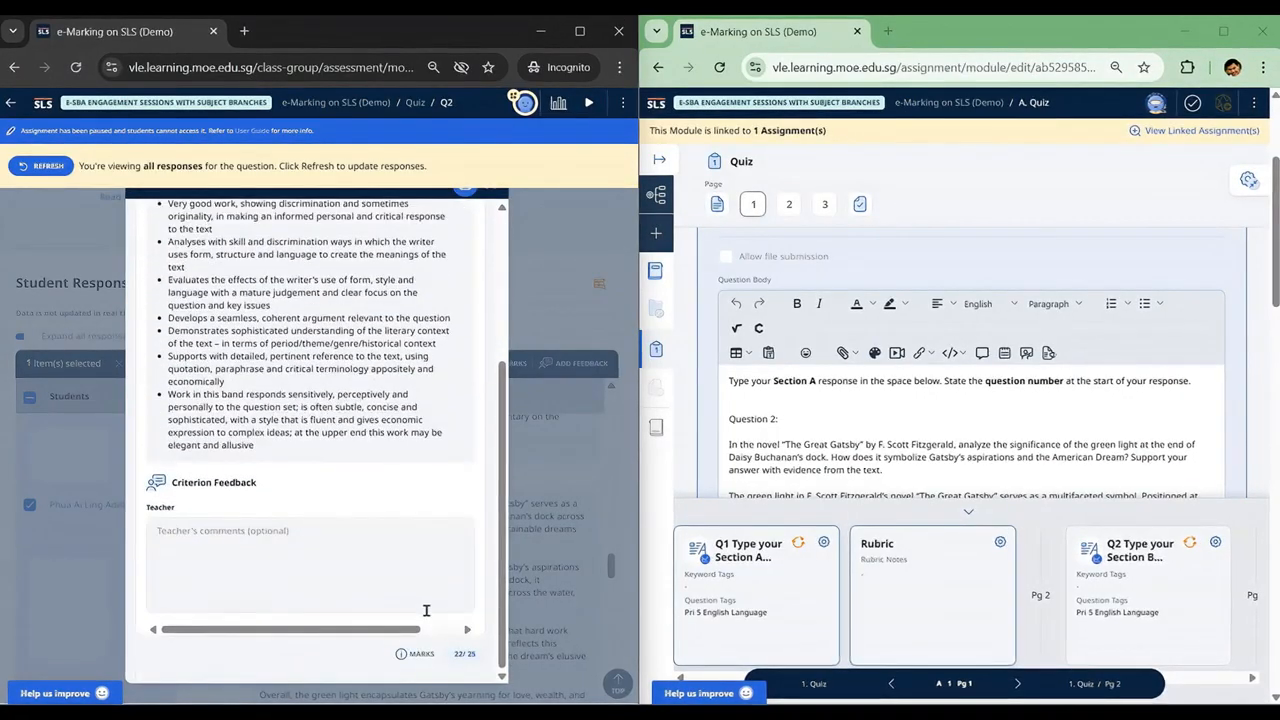
scroll(330, 663, "up", 4)
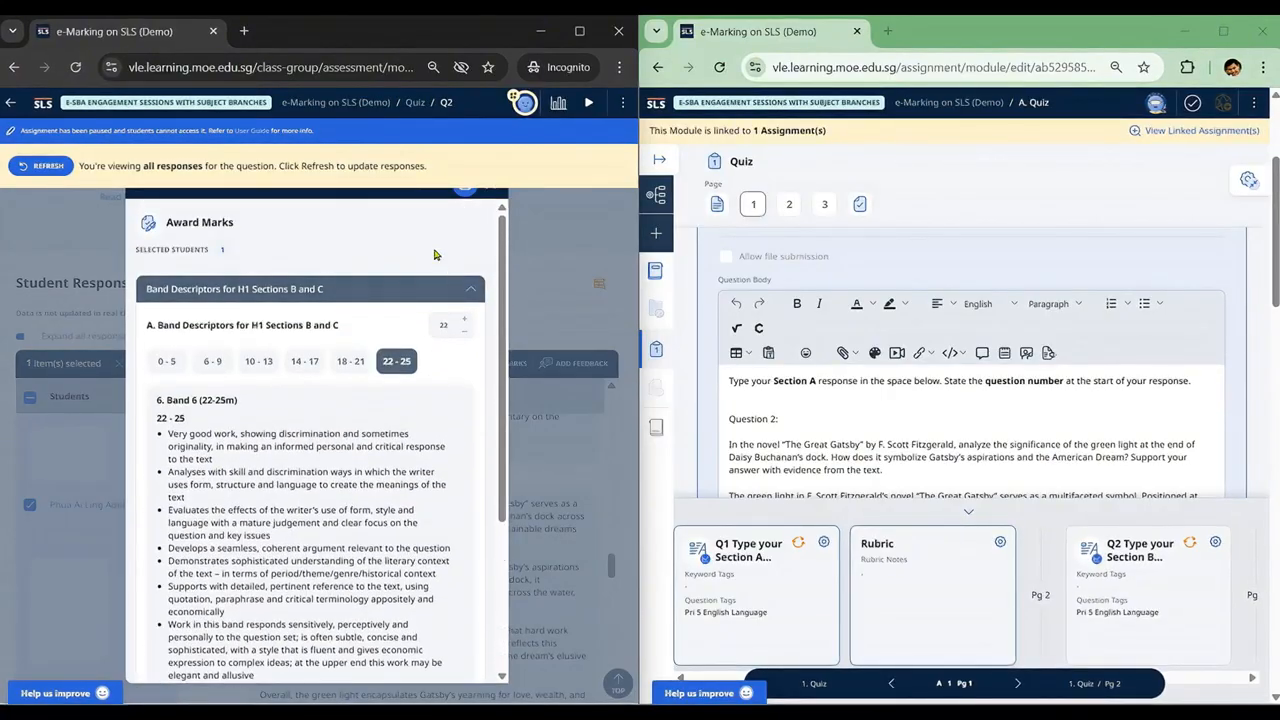
left_click(466, 321)
left_click(466, 321)
left_click(466, 321)
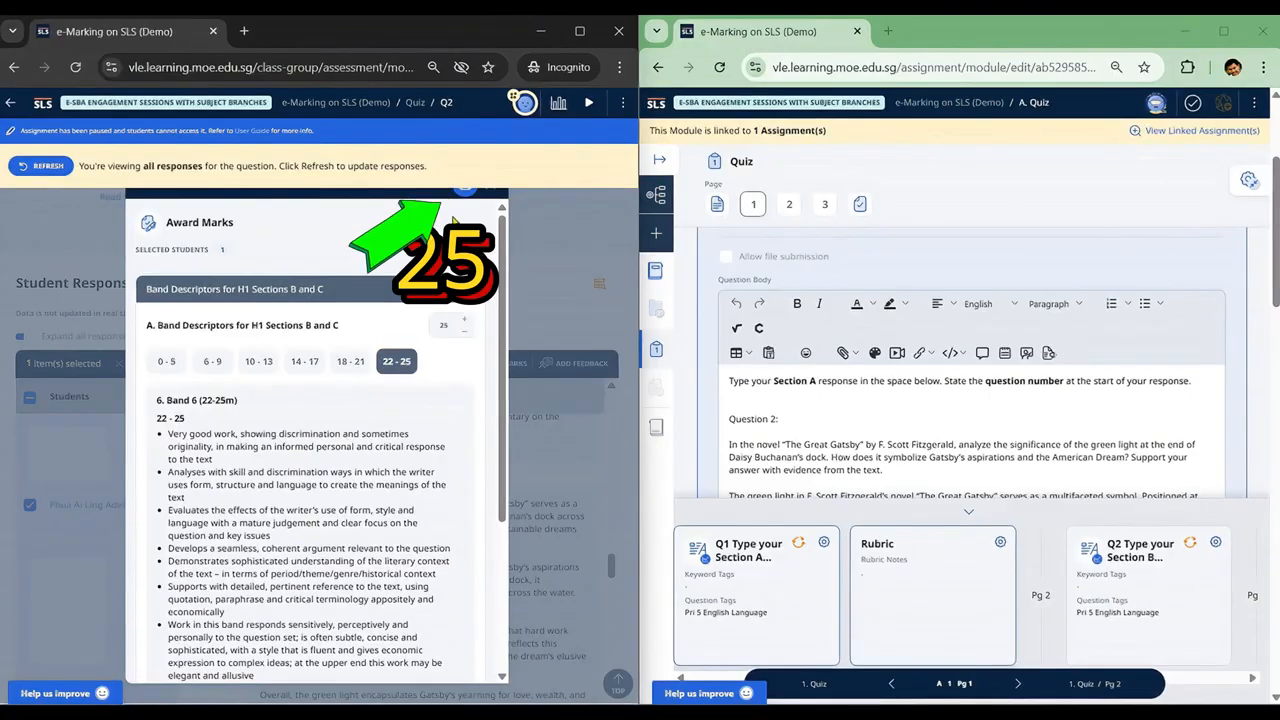
left_click(466, 190)
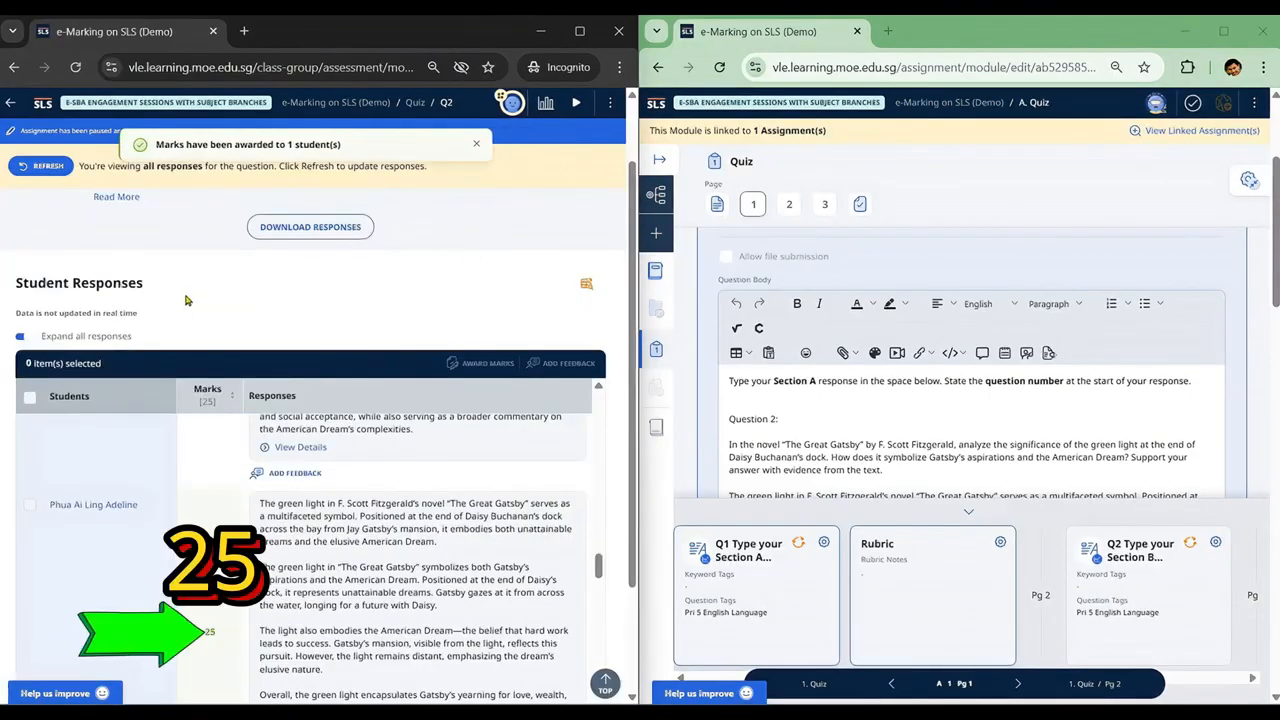
scroll(223, 503, "down", 2)
scroll(209, 517, "up", 1)
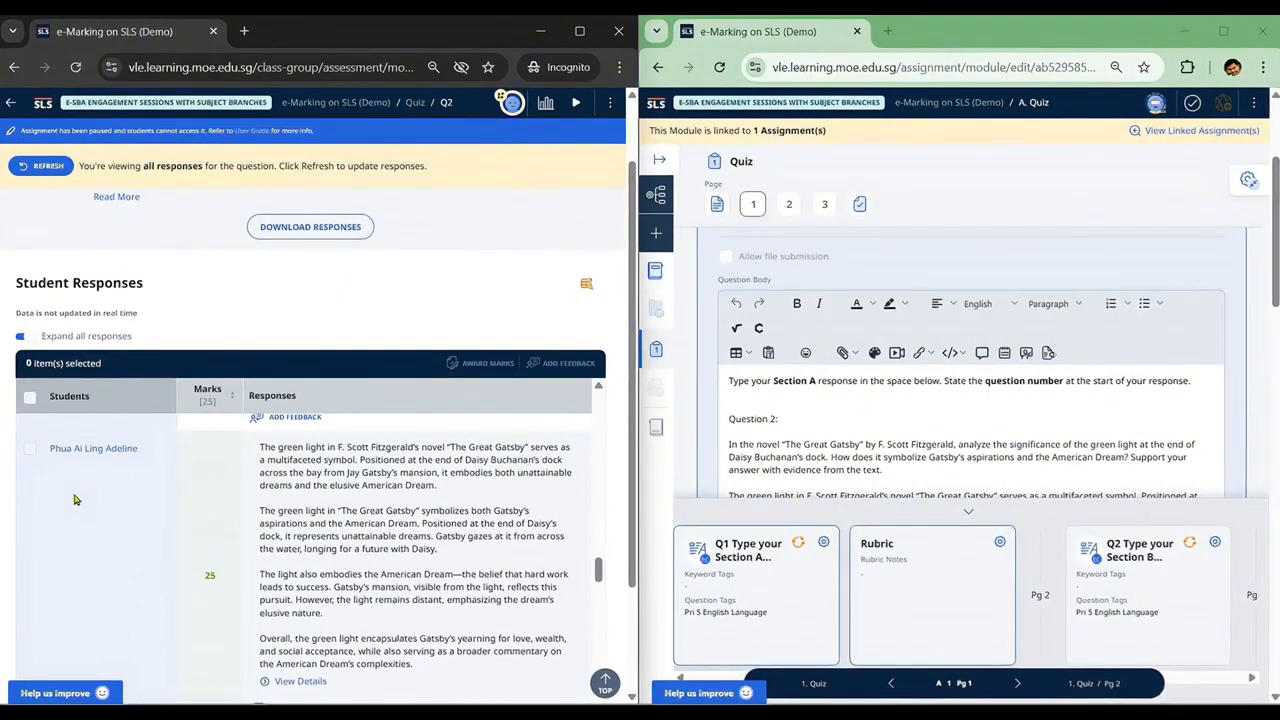
Update and re-assign the edited assignment in the second teacher's session, resuming all linked assignments, marking them incomplete and notifying students
left_click(986, 402)
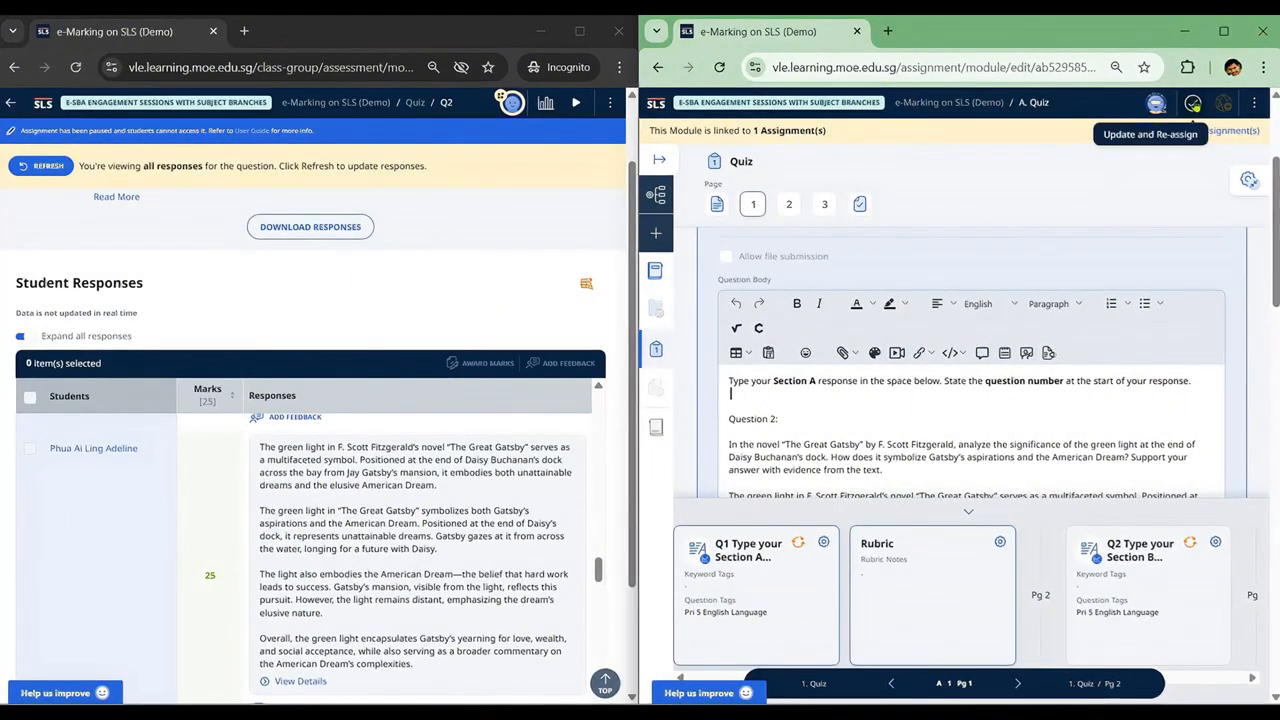
left_click(1192, 102)
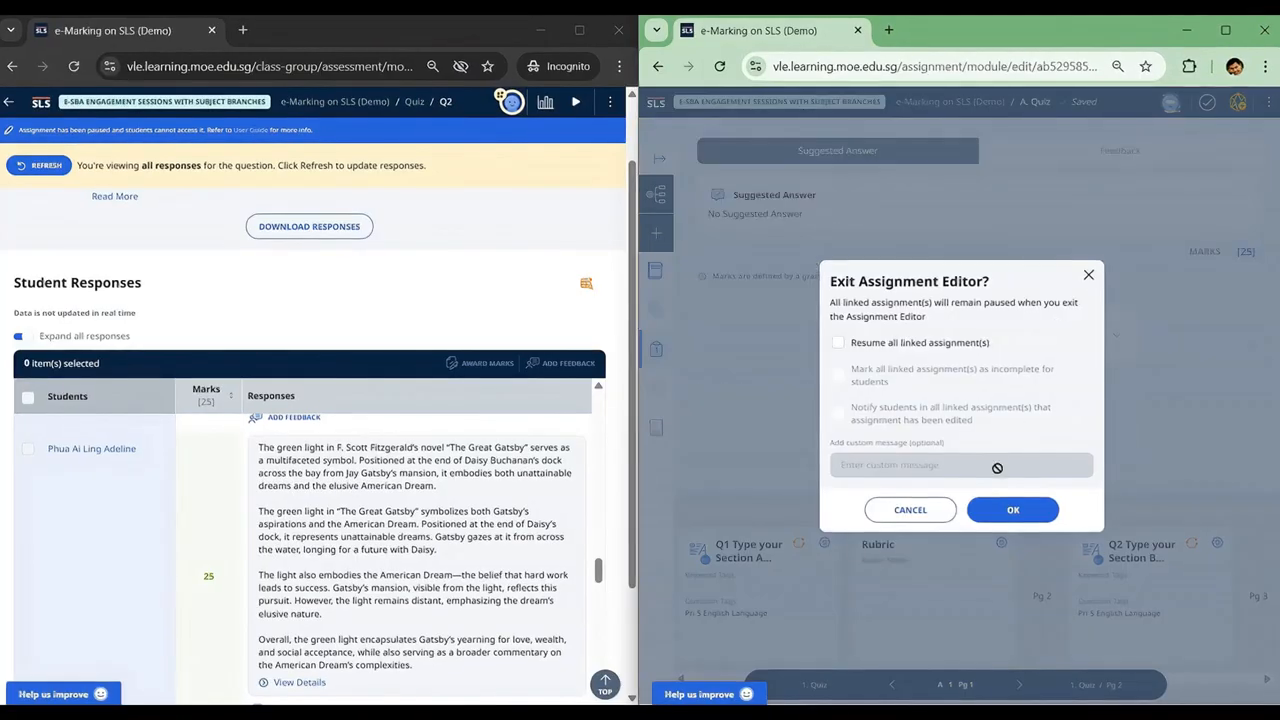
left_click(913, 348)
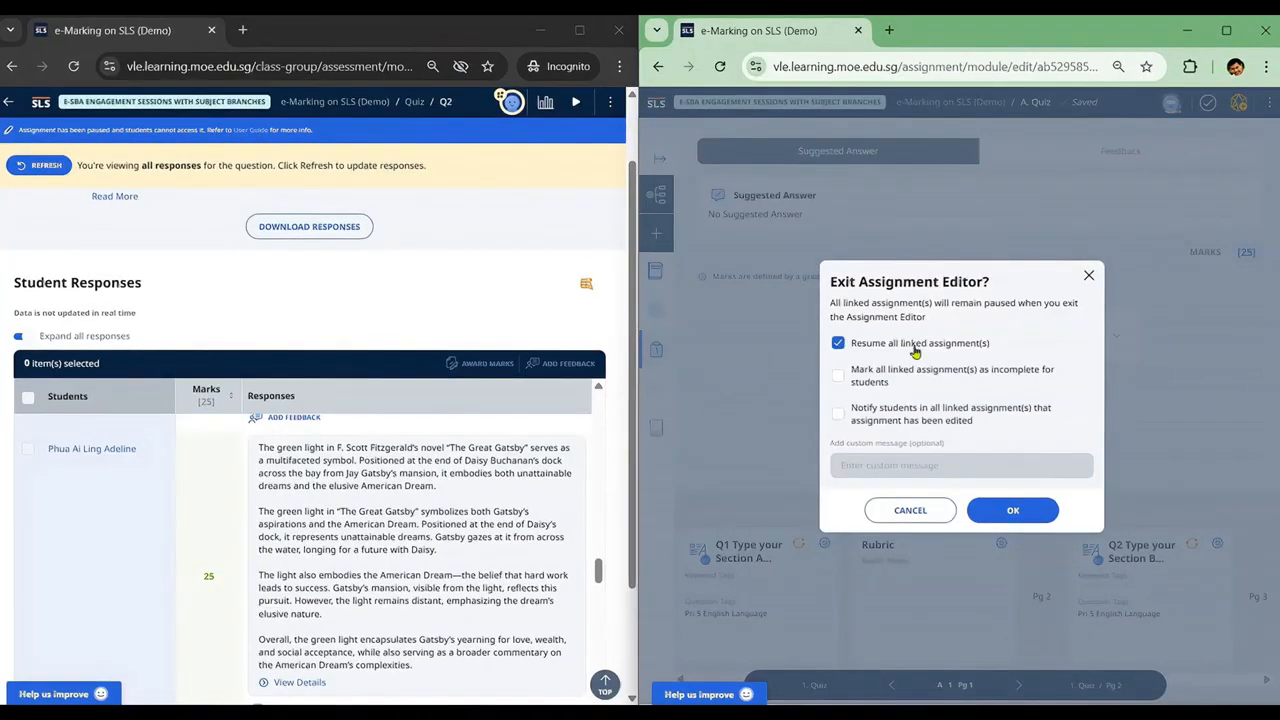
left_click(910, 410)
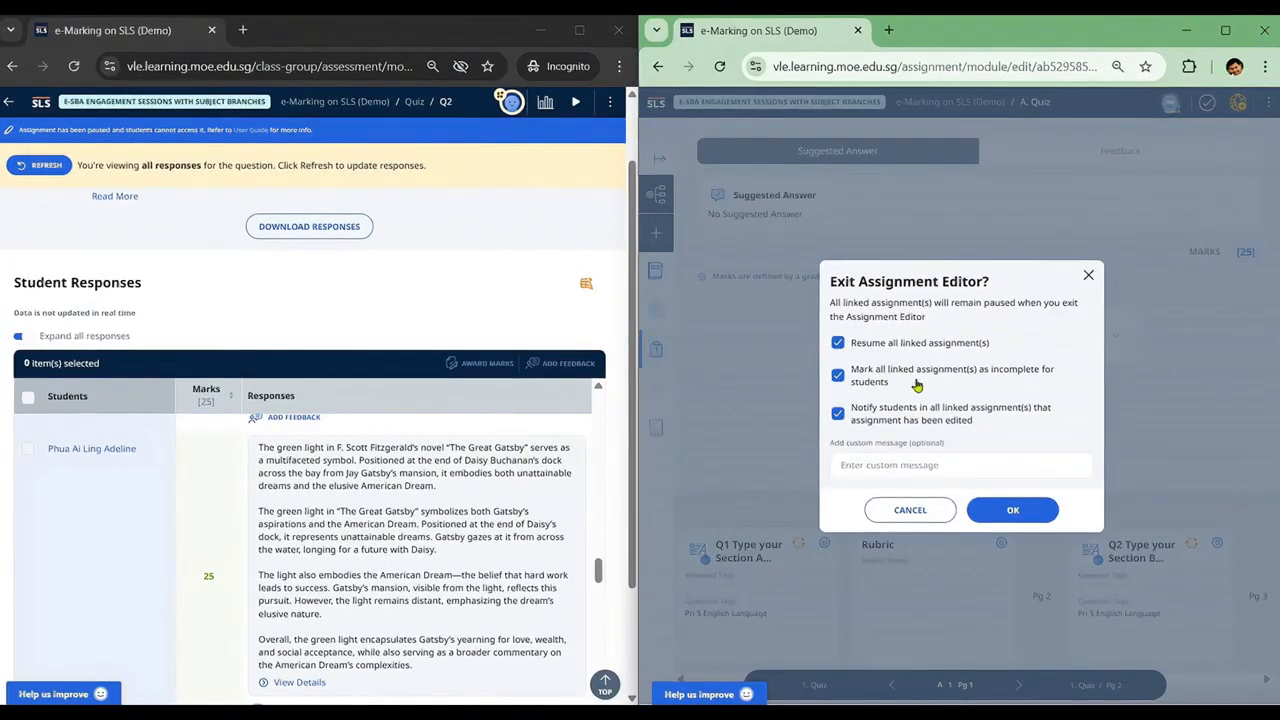
left_click(1010, 510)
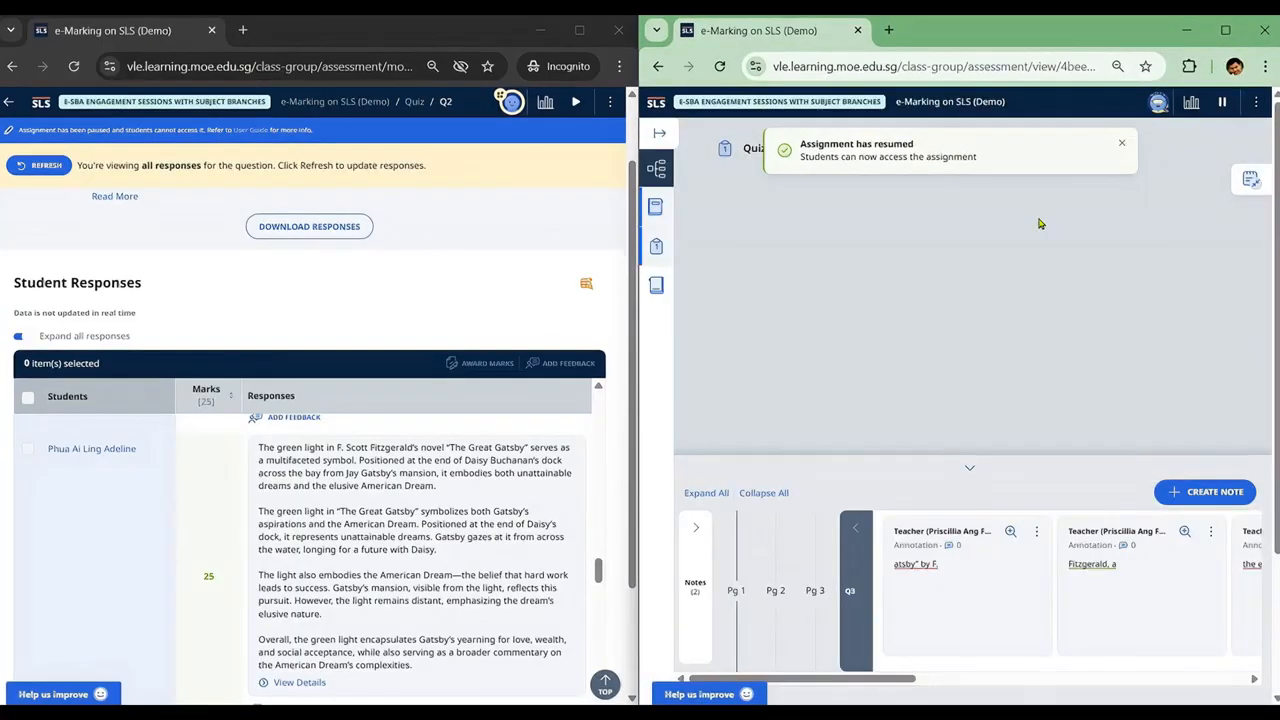